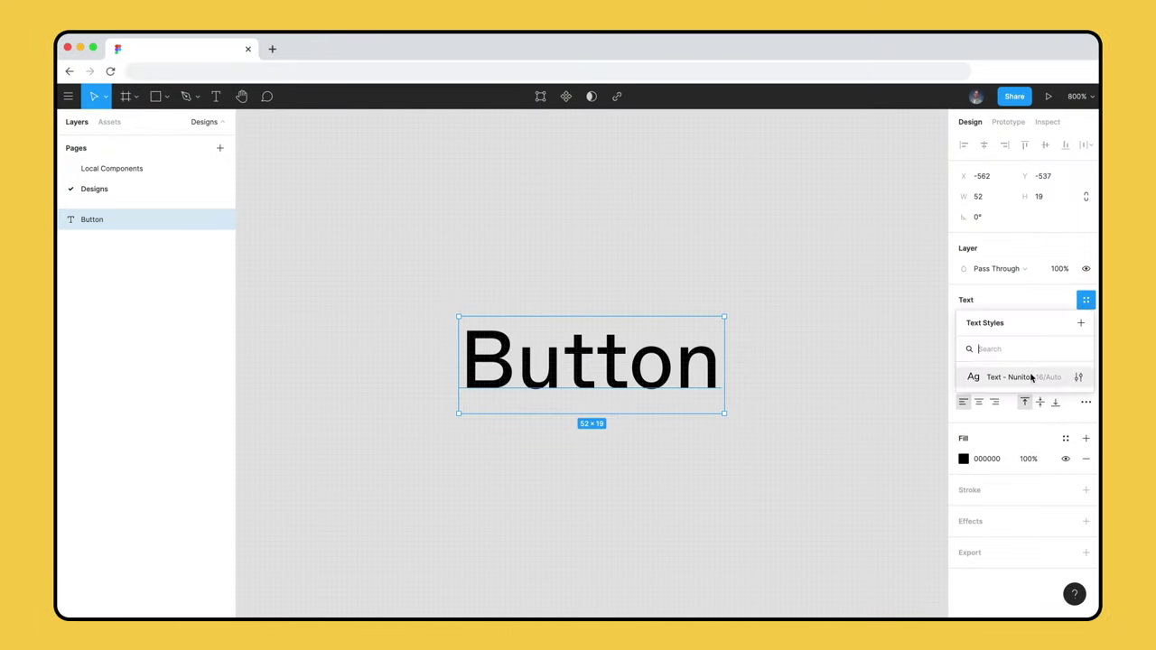
# Style Button in Nunito and wrap it in an auto-layout frame with radius 8 and Purple Blue fill
pyautogui.click(1033, 378)
pyautogui.hotkey('shift', 'a')
pyautogui.click(1086, 476)
pyautogui.click(632, 160)
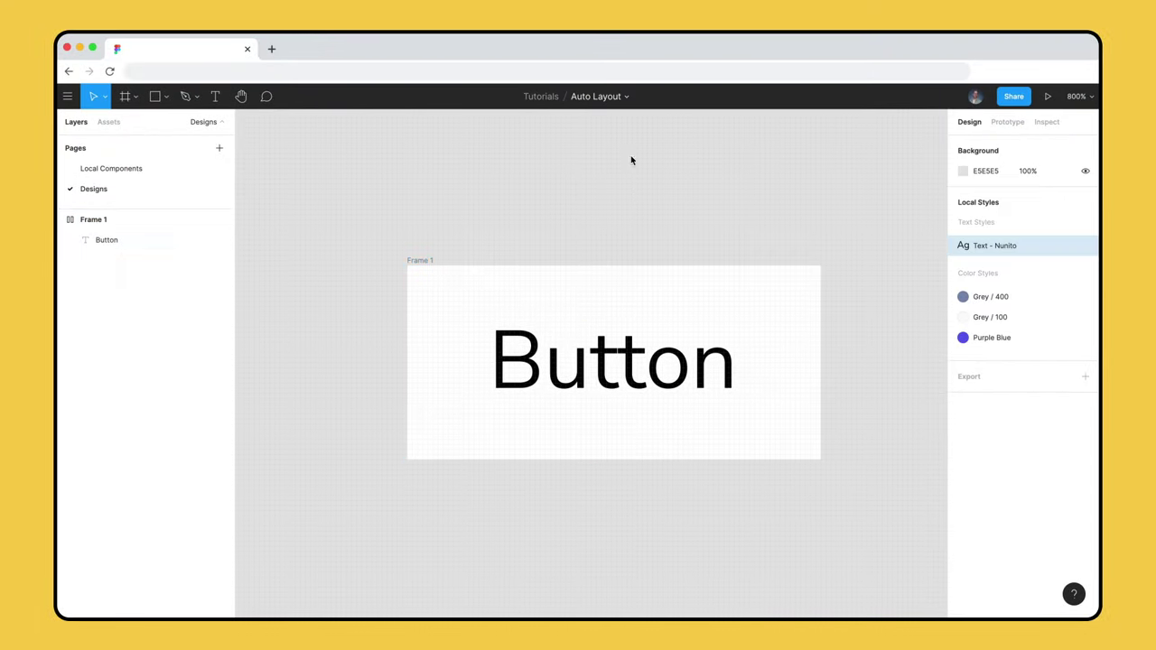
pyautogui.click(632, 271)
pyautogui.click(1045, 238)
pyautogui.write('8')
pyautogui.press('Return')
pyautogui.click(1064, 477)
pyautogui.click(973, 551)
# Make the text Grey / 100 and rename the layers Button / Primary and Label
pyautogui.click(698, 373)
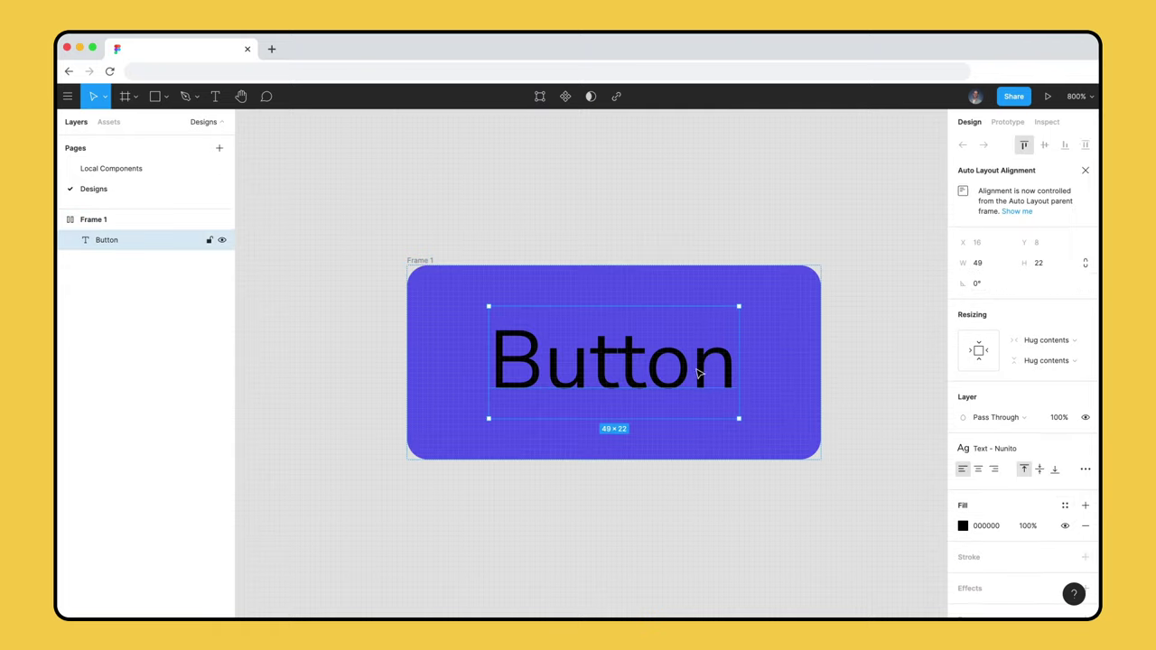
pyautogui.click(1065, 505)
pyautogui.click(973, 538)
pyautogui.doubleClick(93, 220)
pyautogui.write('Button / Primary')
pyautogui.press('Tab')
pyautogui.write('Label')
pyautogui.click(420, 261)
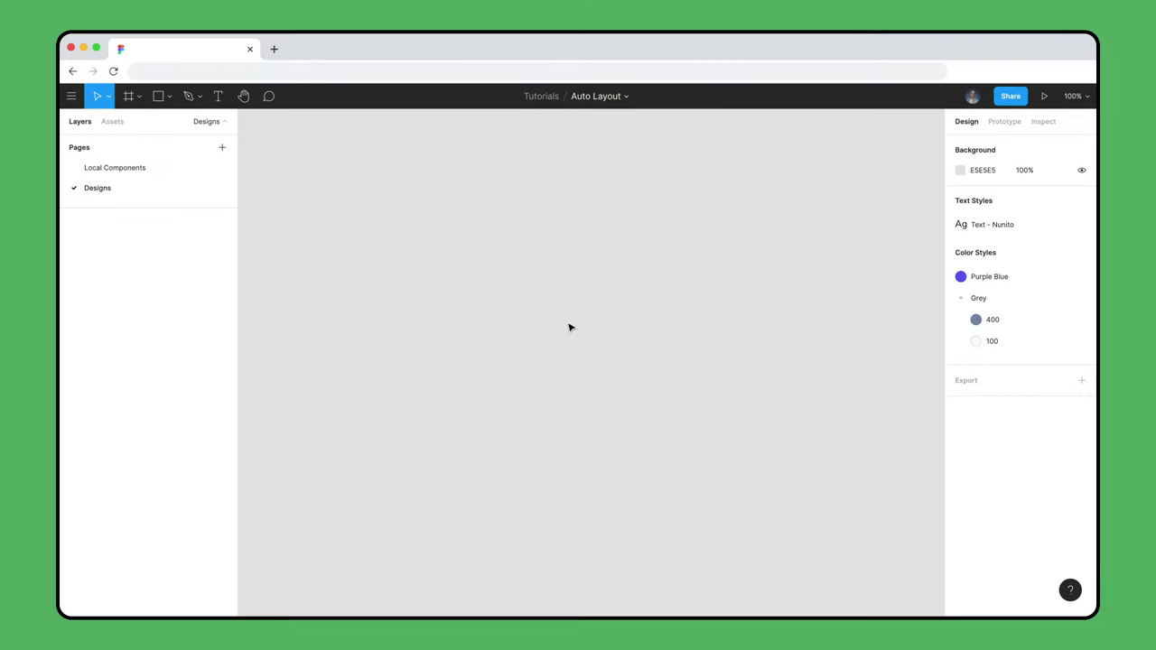
# Add a 'list item' text layer and wrap it in an auto-layout frame
pyautogui.press('t')
pyautogui.click(434, 282)
pyautogui.write('list item')
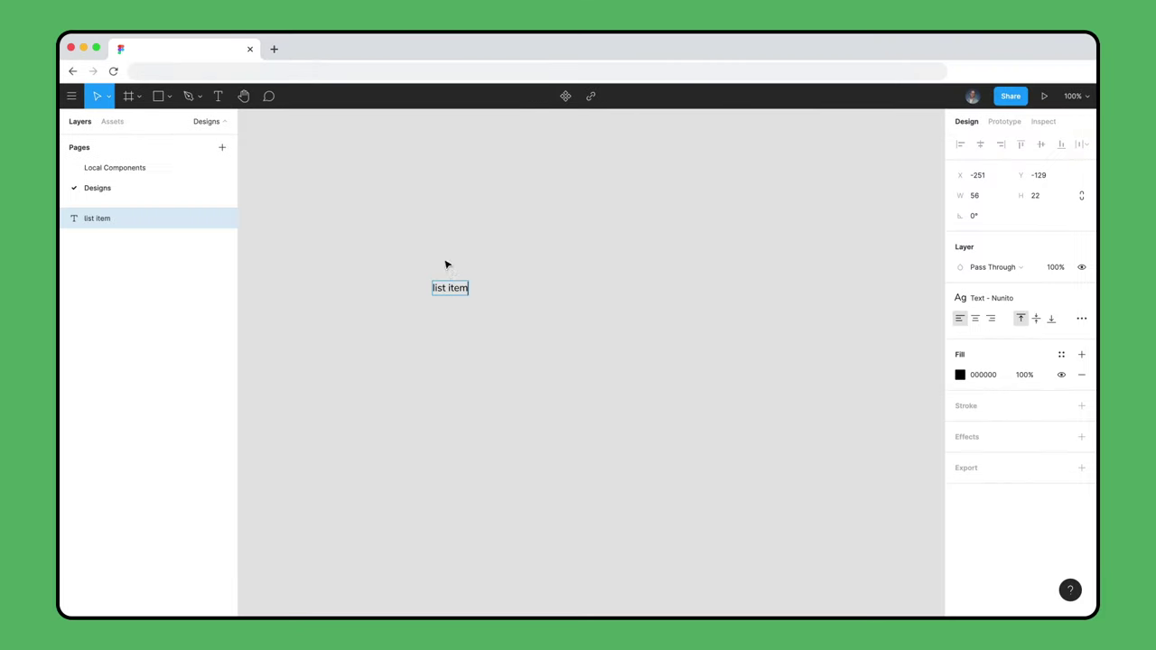
pyautogui.press('Escape')
pyautogui.hotkey('shift', '2')
pyautogui.press('-')
pyautogui.hotkey('shift', 'a')
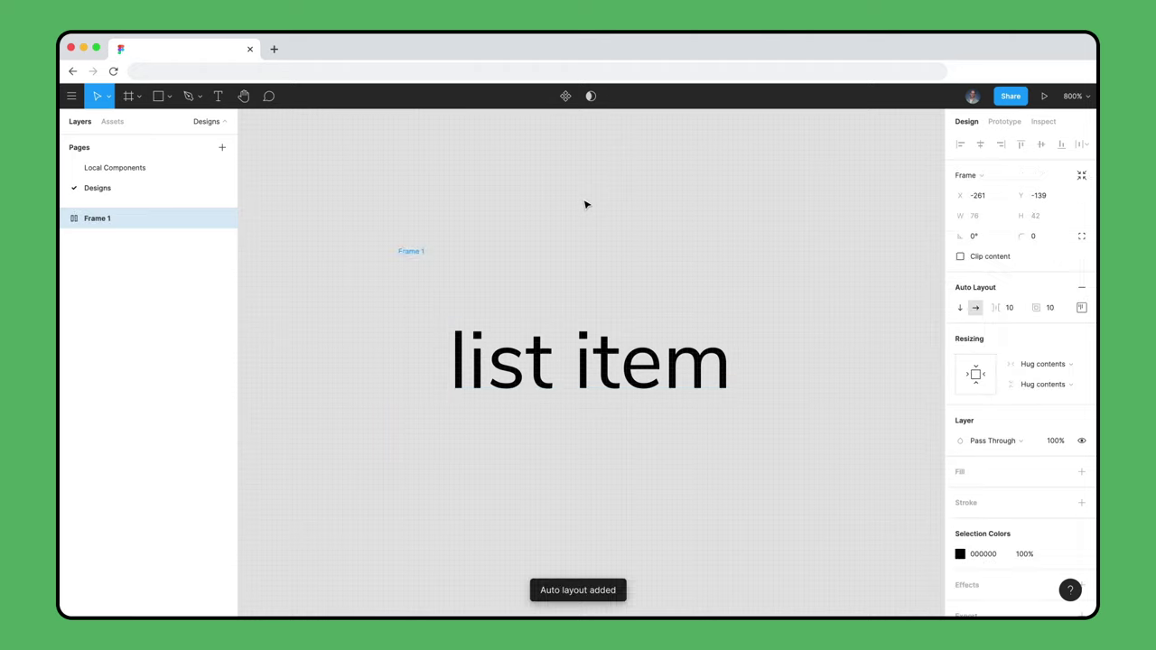
# Colour the text Grey / 400 and make the frame a component named nav / list item
pyautogui.click(604, 354)
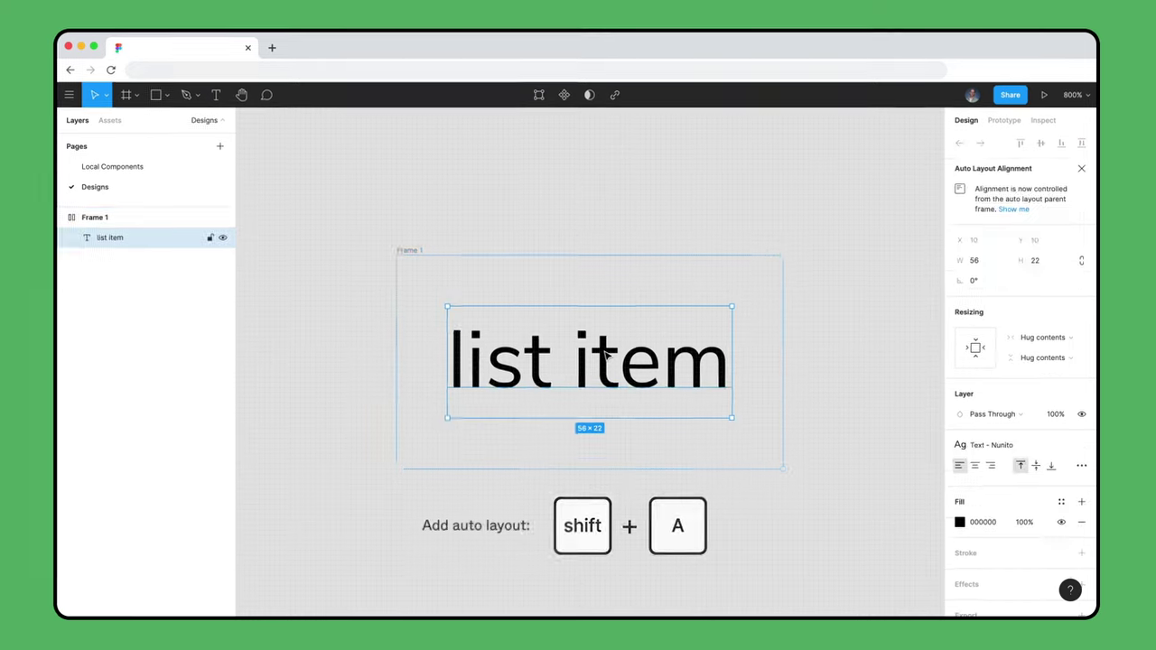
pyautogui.click(1062, 502)
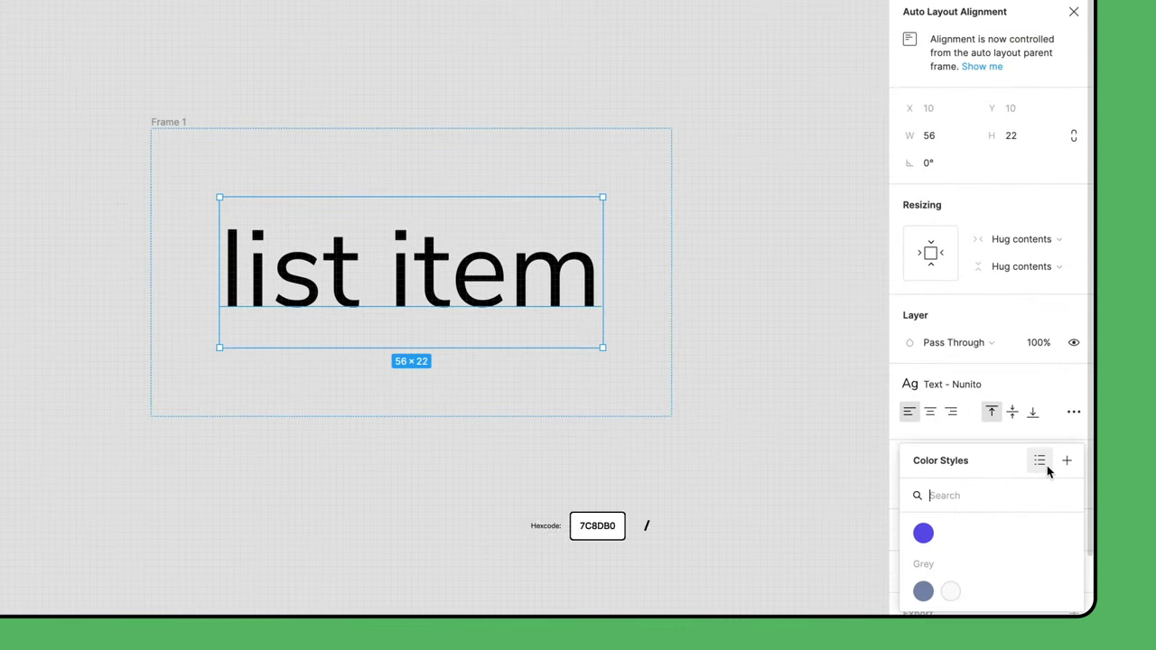
pyautogui.click(923, 590)
pyautogui.click(387, 132)
pyautogui.click(175, 124)
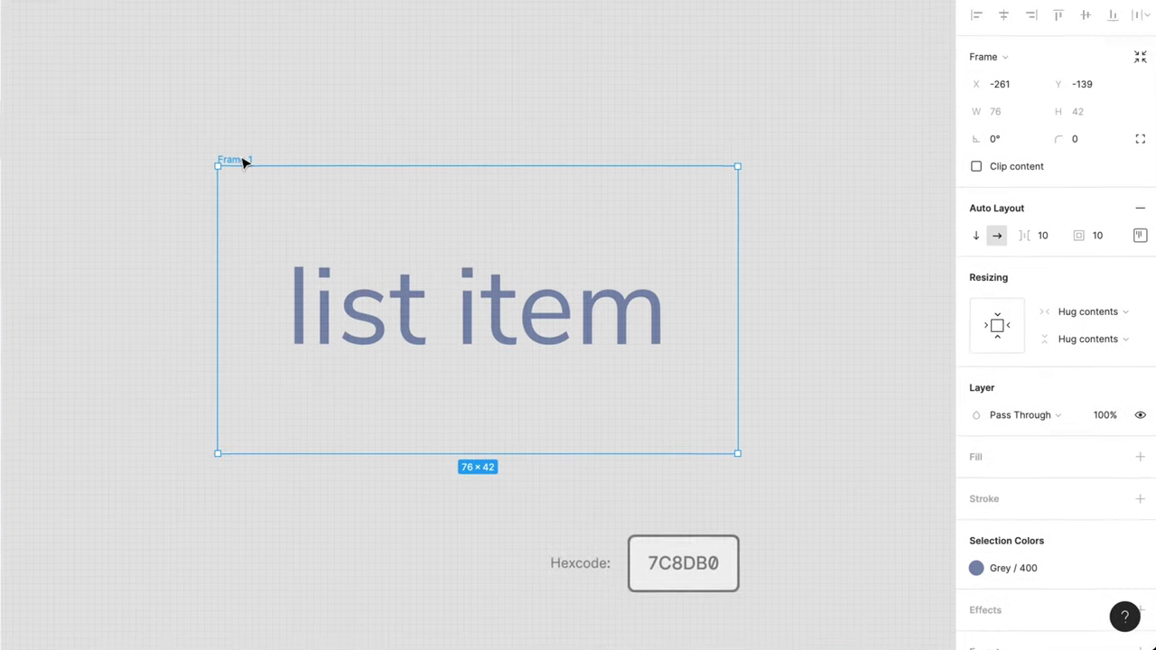
pyautogui.click(748, 121)
pyautogui.doubleClick(171, 286)
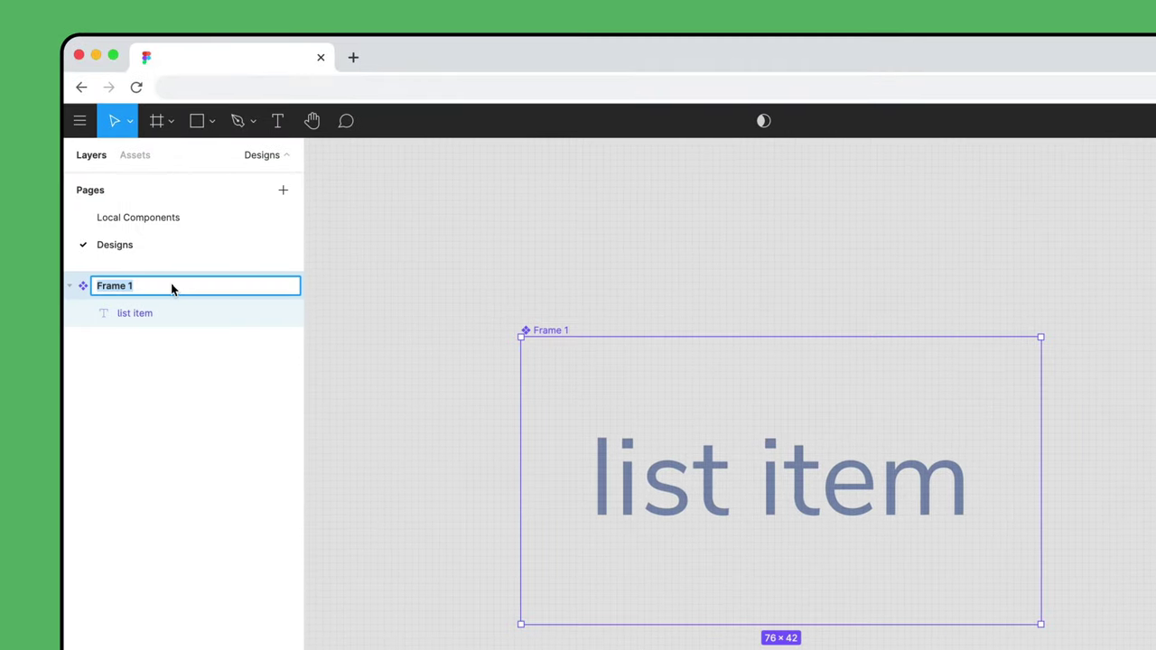
pyautogui.write('nav / list item')
pyautogui.press('Return')
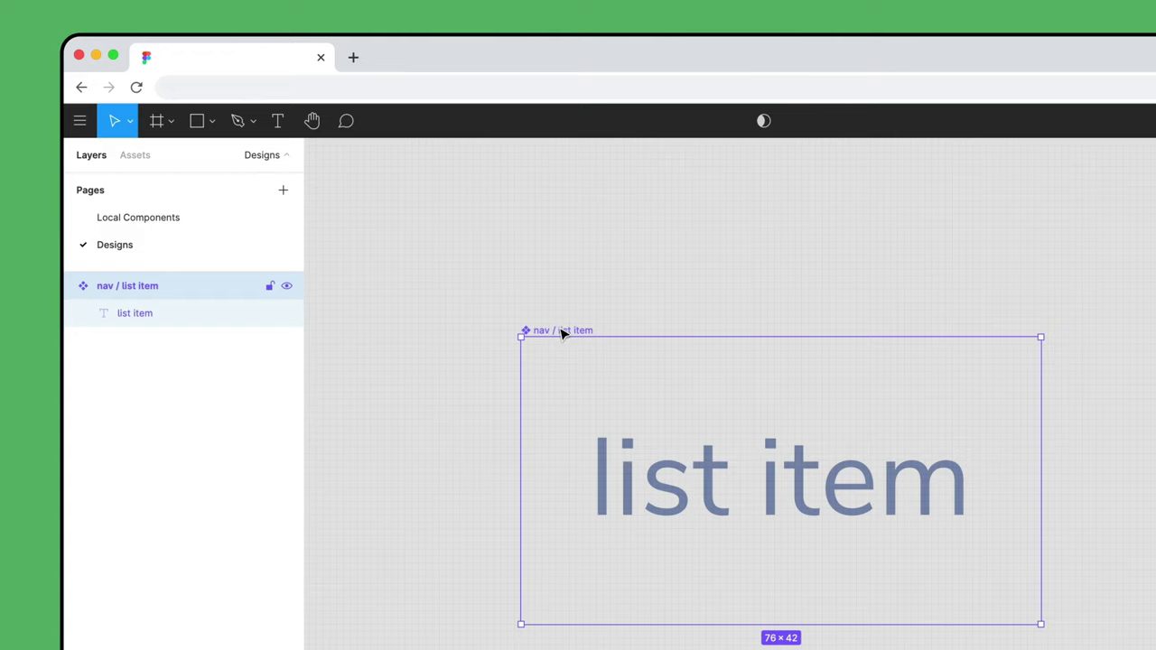
pyautogui.rightClick(561, 332)
# Move the component to Local Components, then place a nav / list item instance on Designs
pyautogui.moveTo(614, 336)
pyautogui.click(867, 337)
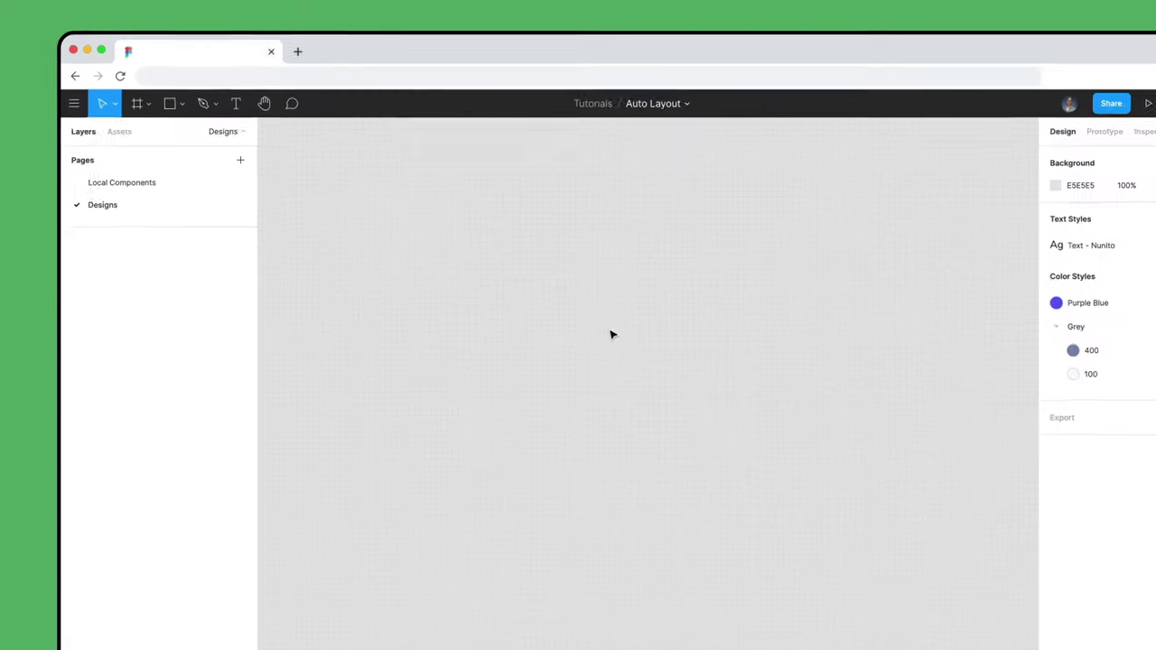
pyautogui.click(119, 131)
pyautogui.moveTo(109, 608); pyautogui.dragTo(667, 381)
pyautogui.hotkey('shift', '2')
pyautogui.hotkey('alt', '1')
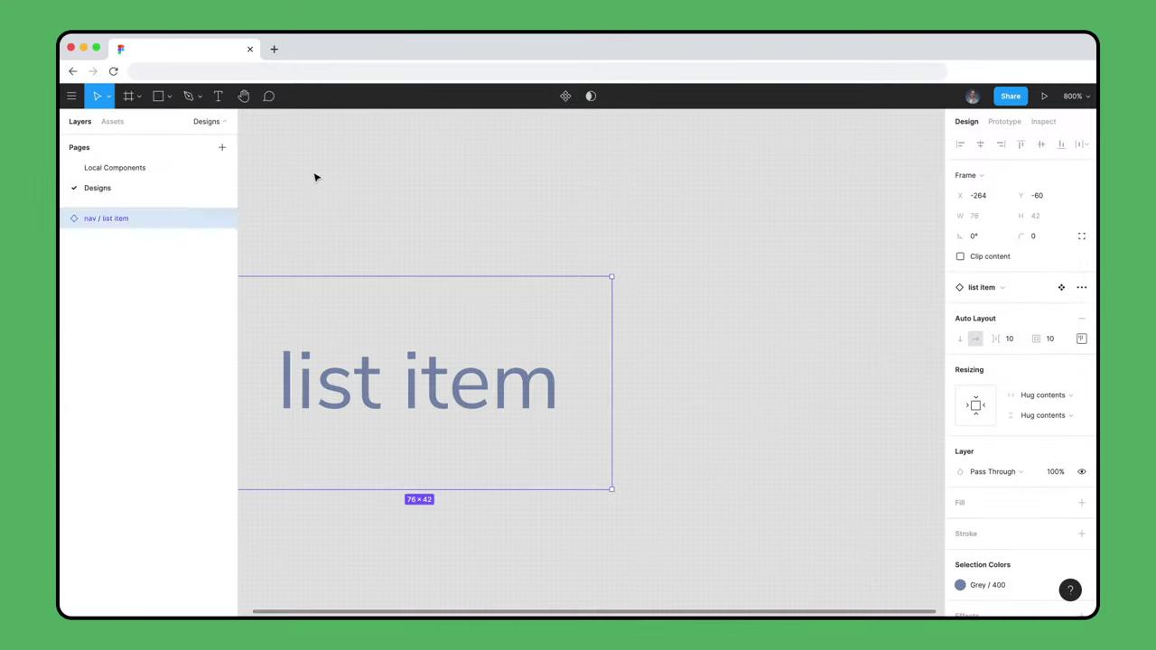
pyautogui.hotkey('ctrl', '-')
pyautogui.hotkey('ctrl', '-')
# Copy the instance twice to make three items and wrap them in one auto-layout frame
pyautogui.moveTo(529, 377); pyautogui.dragTo(678, 377)
pyautogui.hotkey('ctrl', 'd')
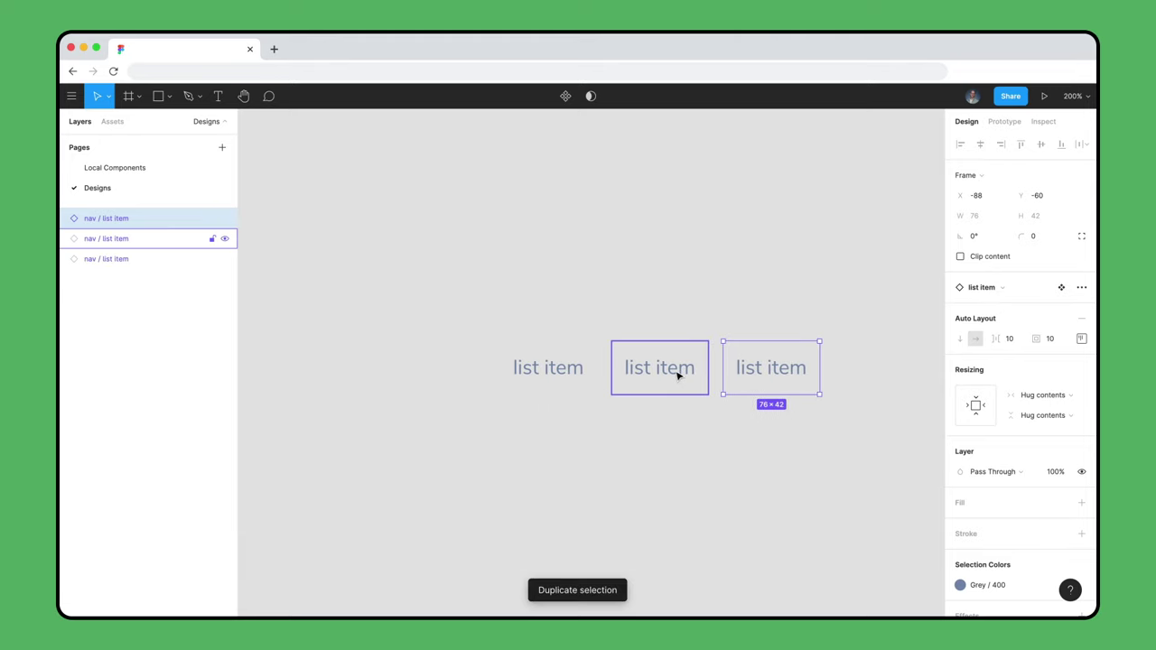
pyautogui.press('Escape')
pyautogui.hotkey('shift', '2')
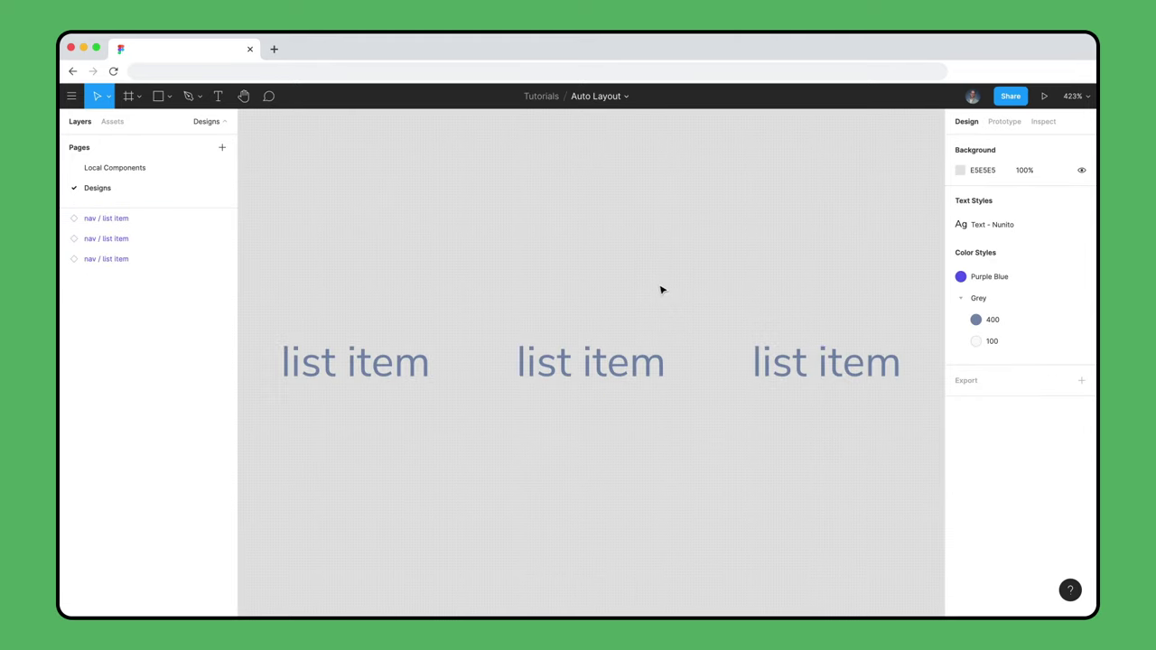
pyautogui.moveTo(338, 187); pyautogui.dragTo(860, 564)
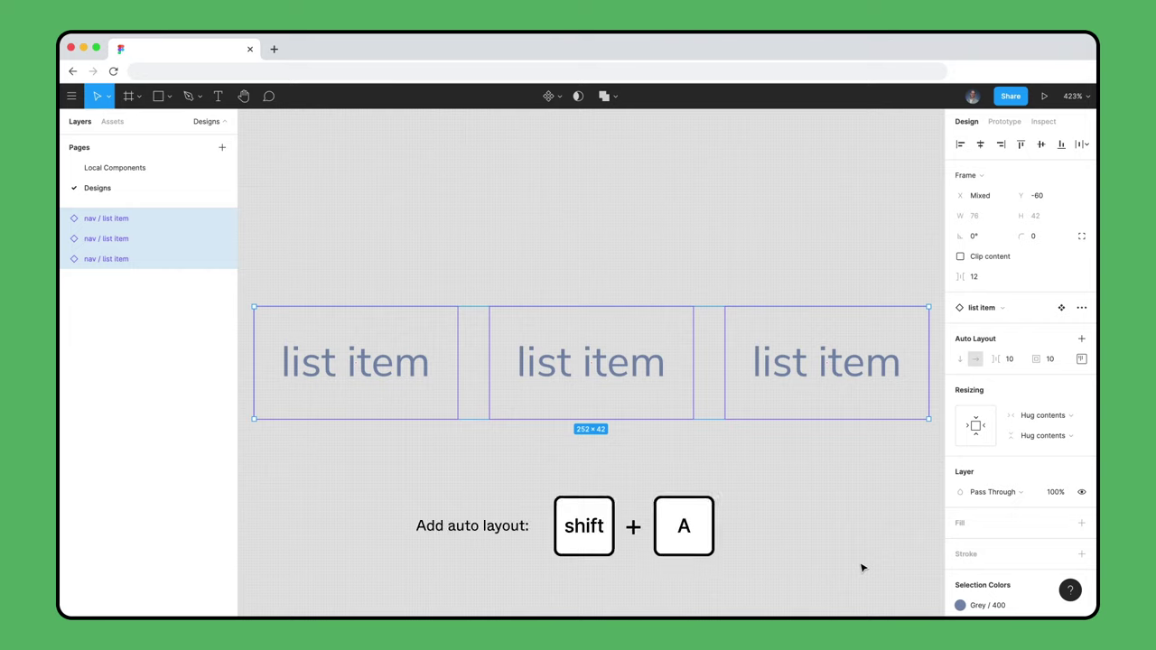
pyautogui.hotkey('shift', 'a')
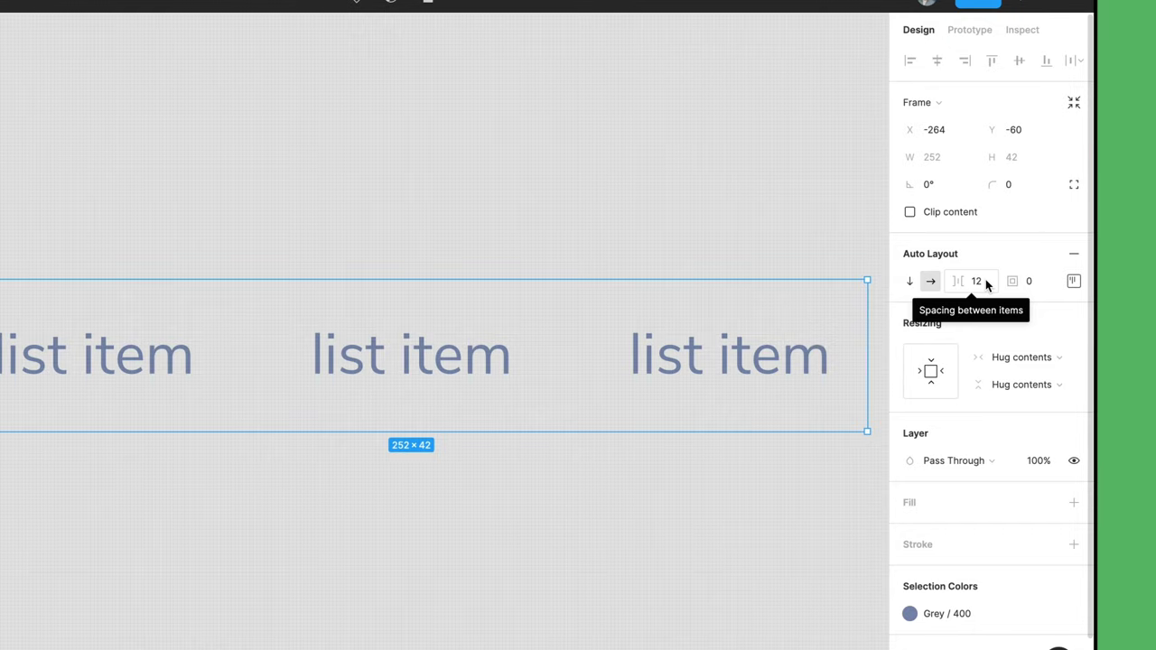
# Set item spacing to 16, try a vertical direction, then return to horizontal
pyautogui.click(985, 279)
pyautogui.write('16')
pyautogui.press('Return')
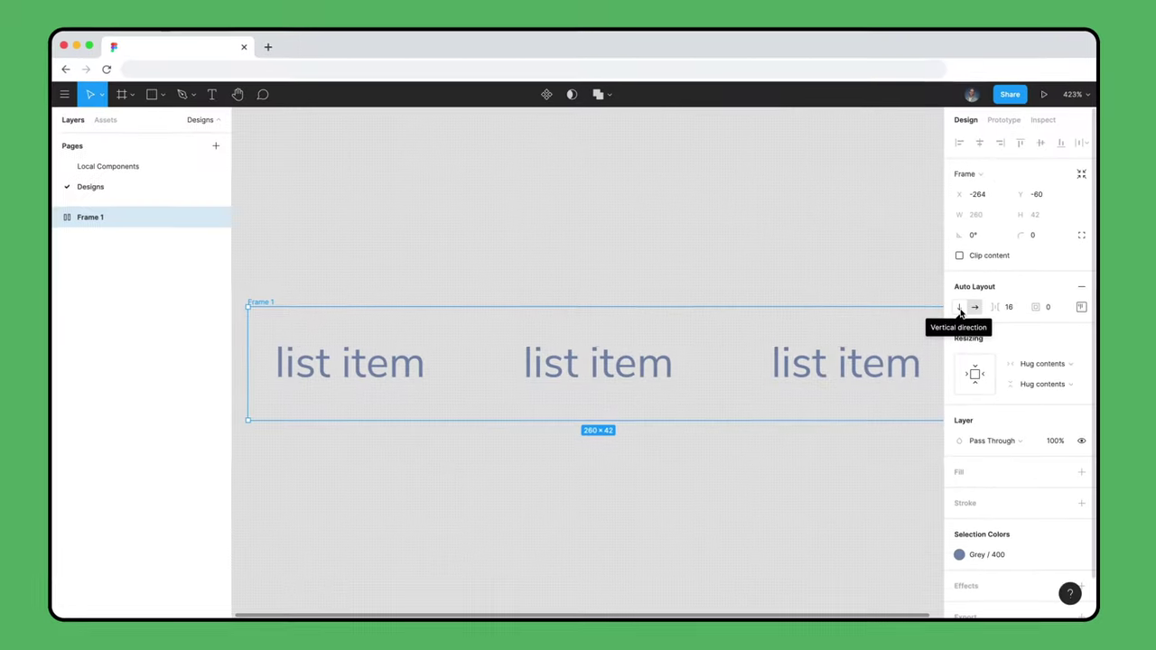
pyautogui.click(918, 287)
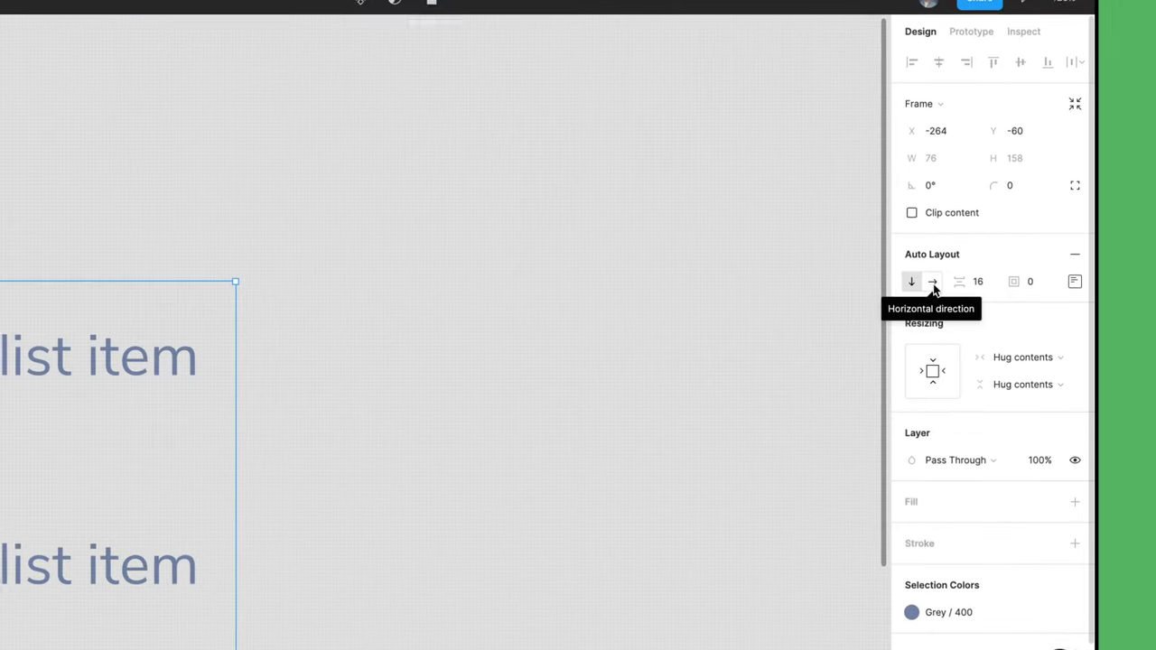
pyautogui.click(970, 305)
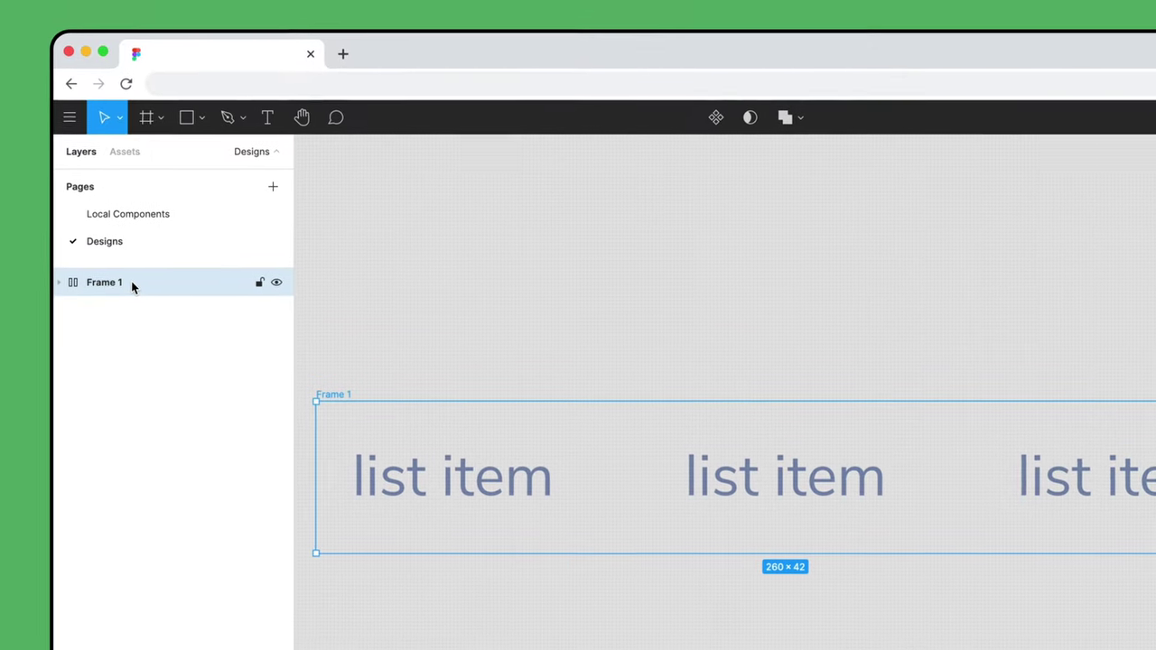
# Rename Frame 1 to nav / nav menu and turn it into a component
pyautogui.doubleClick(131, 283)
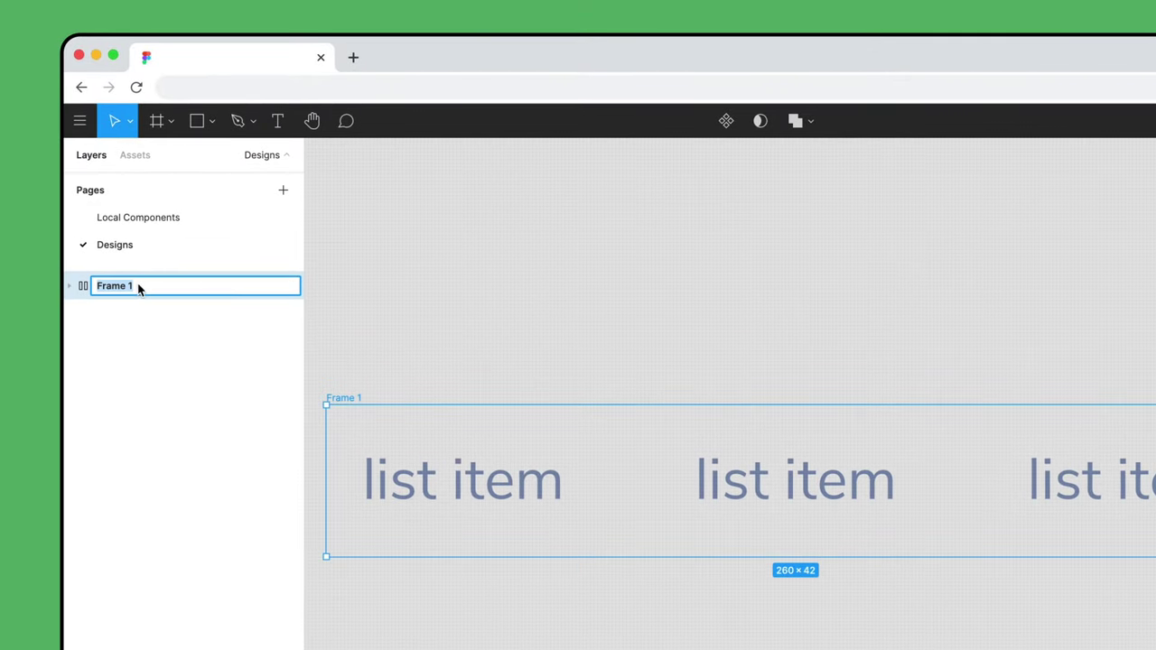
pyautogui.write('nav / nav menu')
pyautogui.press('Return')
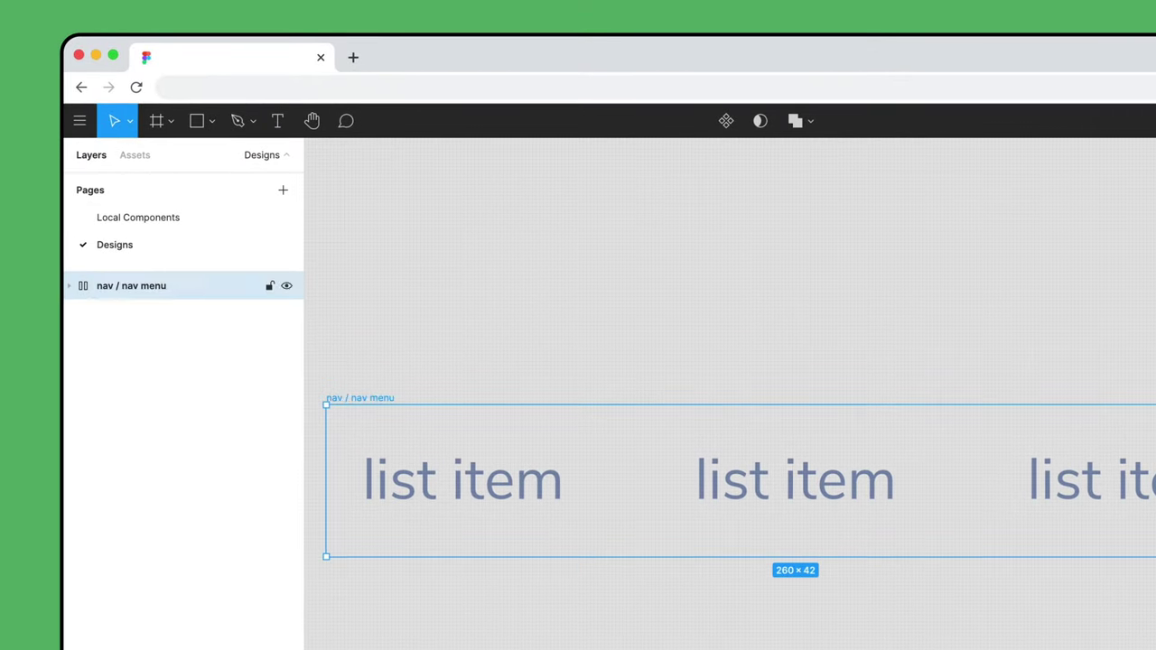
pyautogui.click(726, 122)
pyautogui.click(690, 217)
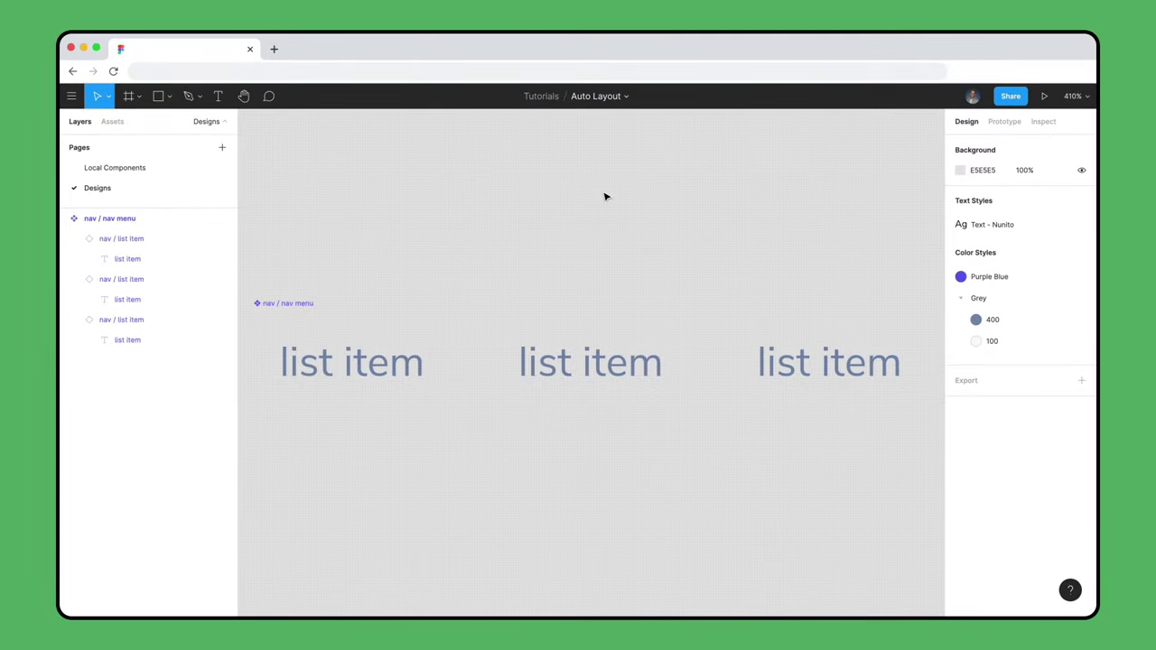
# Duplicate the third list item to give the nav menu a fourth item
pyautogui.click(787, 374)
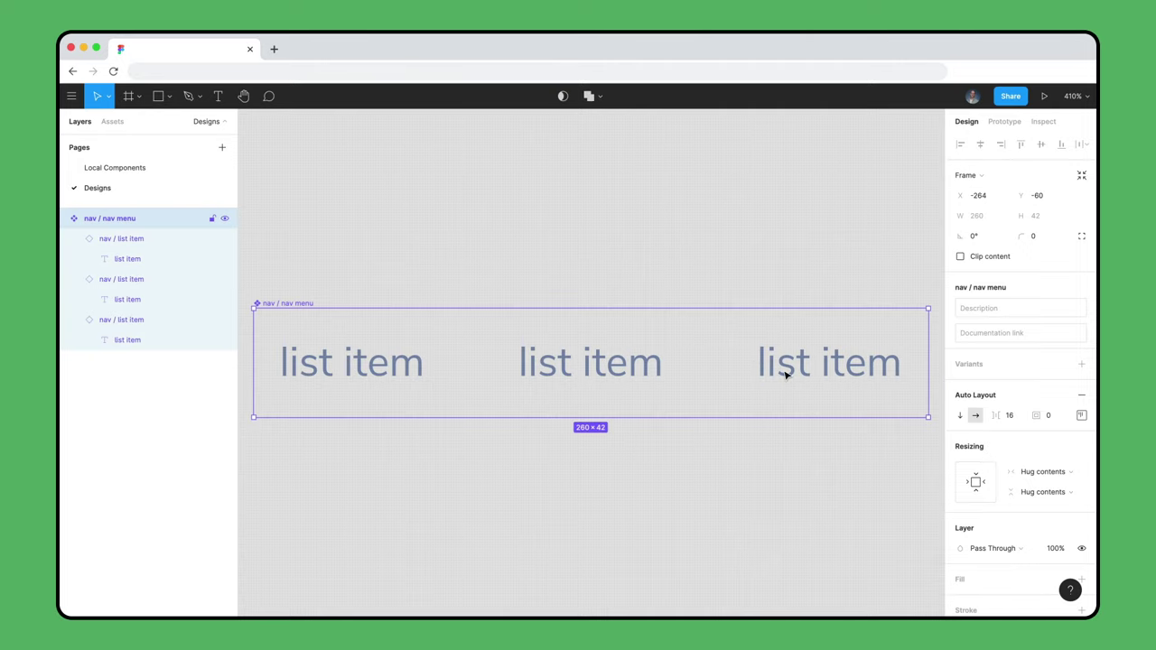
pyautogui.click(785, 375)
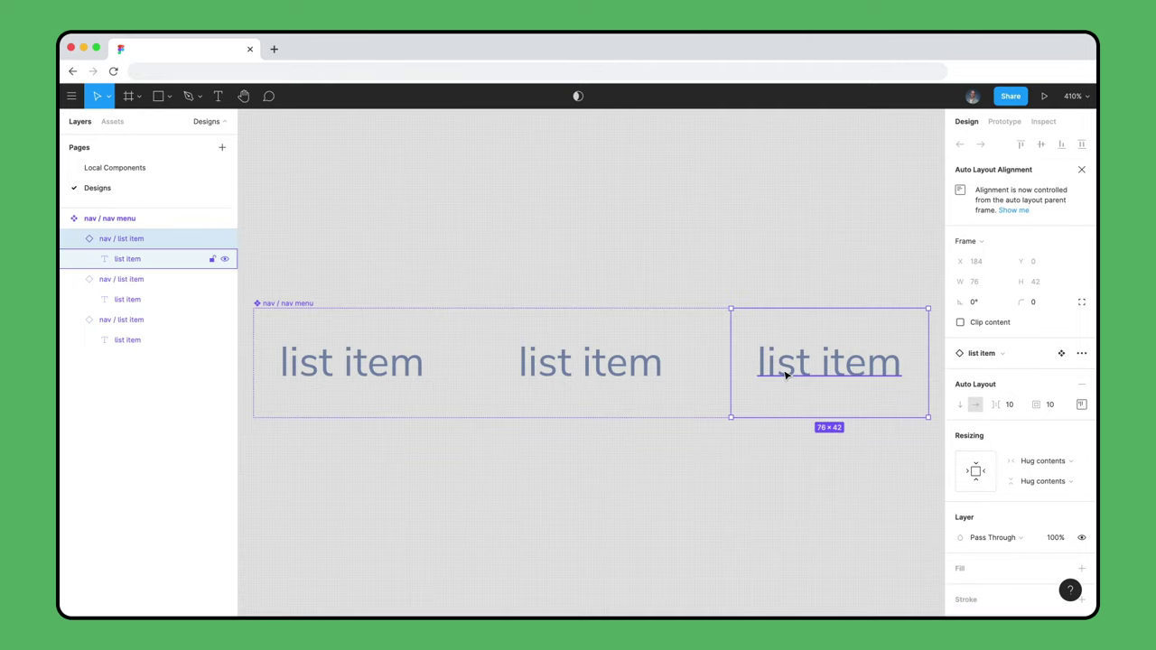
pyautogui.press('super+d')
pyautogui.click(685, 252)
pyautogui.hotkey('shift', '2')
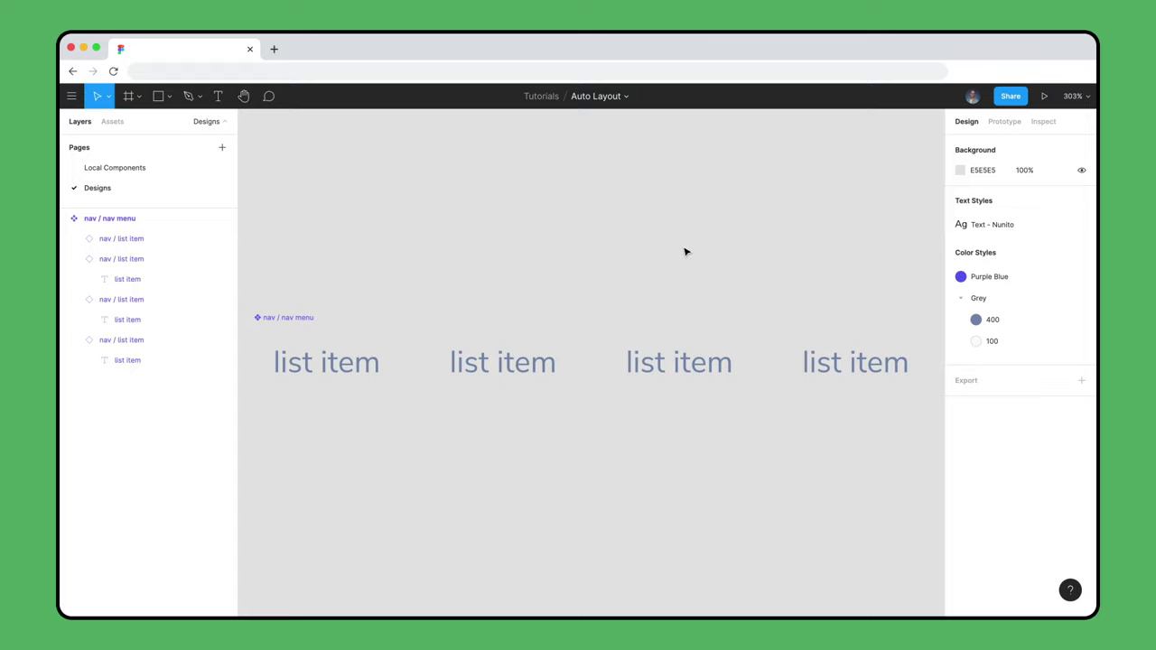
# Drop a Button / Primary instance into the nav menu and move it after the four list items
pyautogui.click(121, 122)
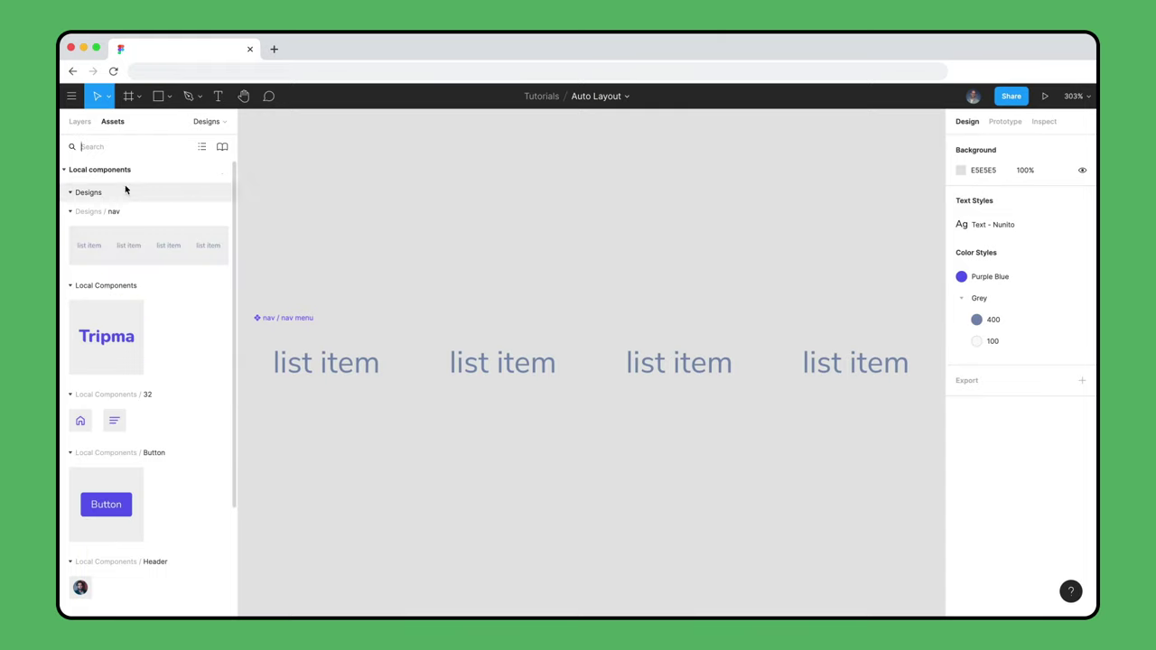
pyautogui.moveTo(140, 503); pyautogui.dragTo(616, 367)
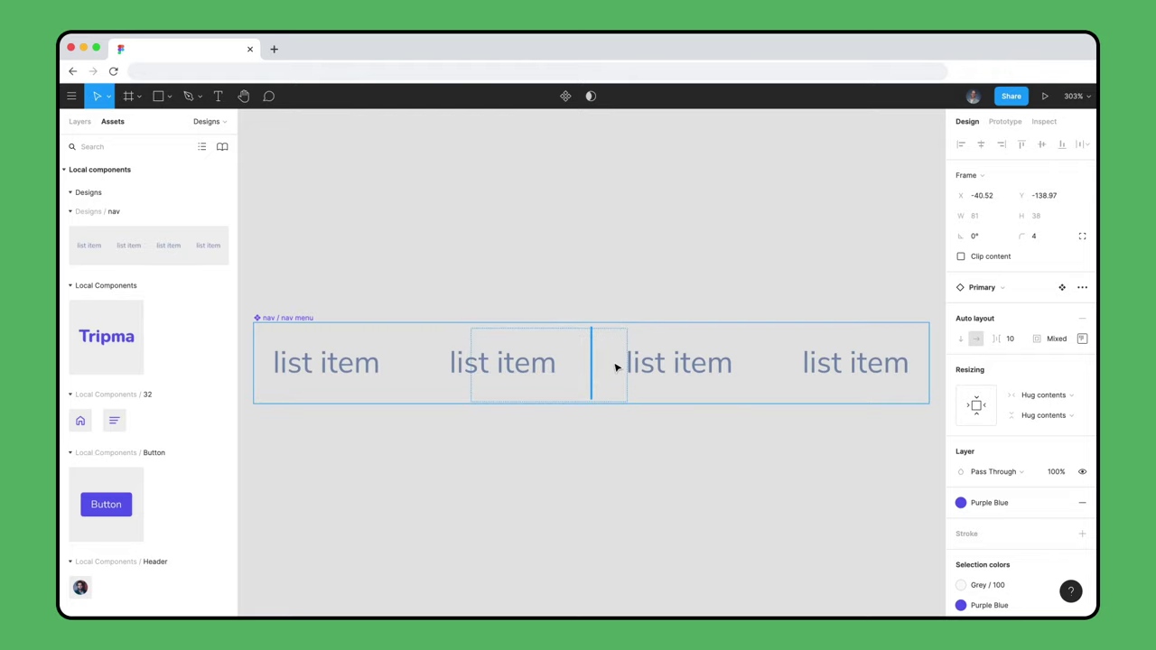
pyautogui.moveTo(616, 368); pyautogui.dragTo(616, 367)
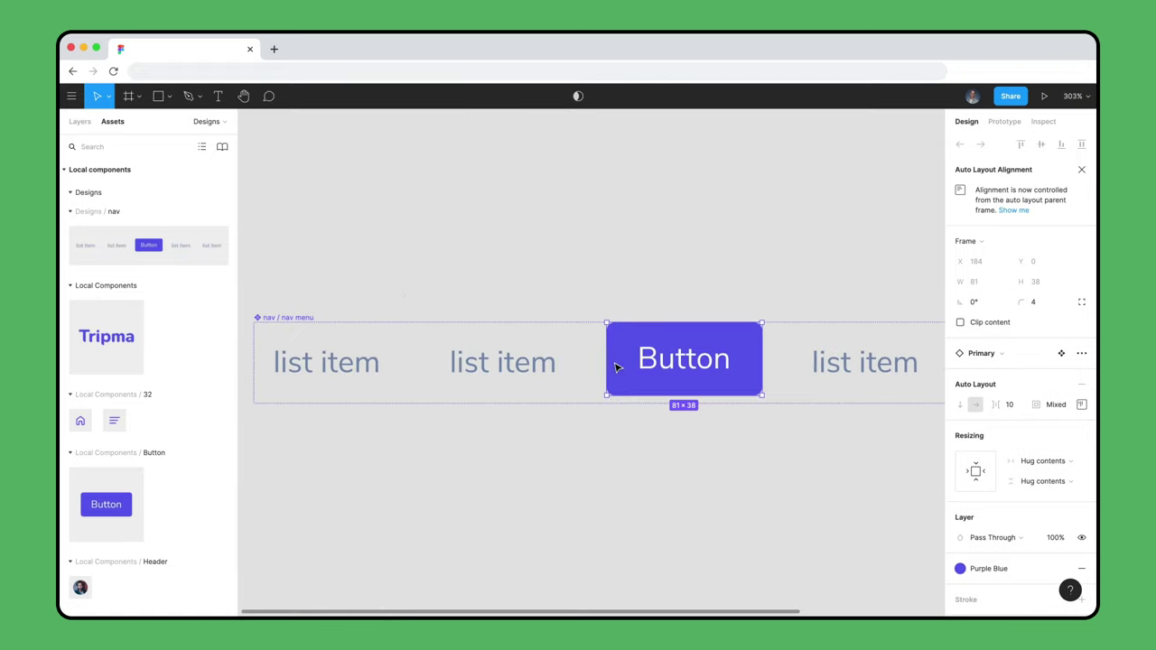
pyautogui.click(80, 122)
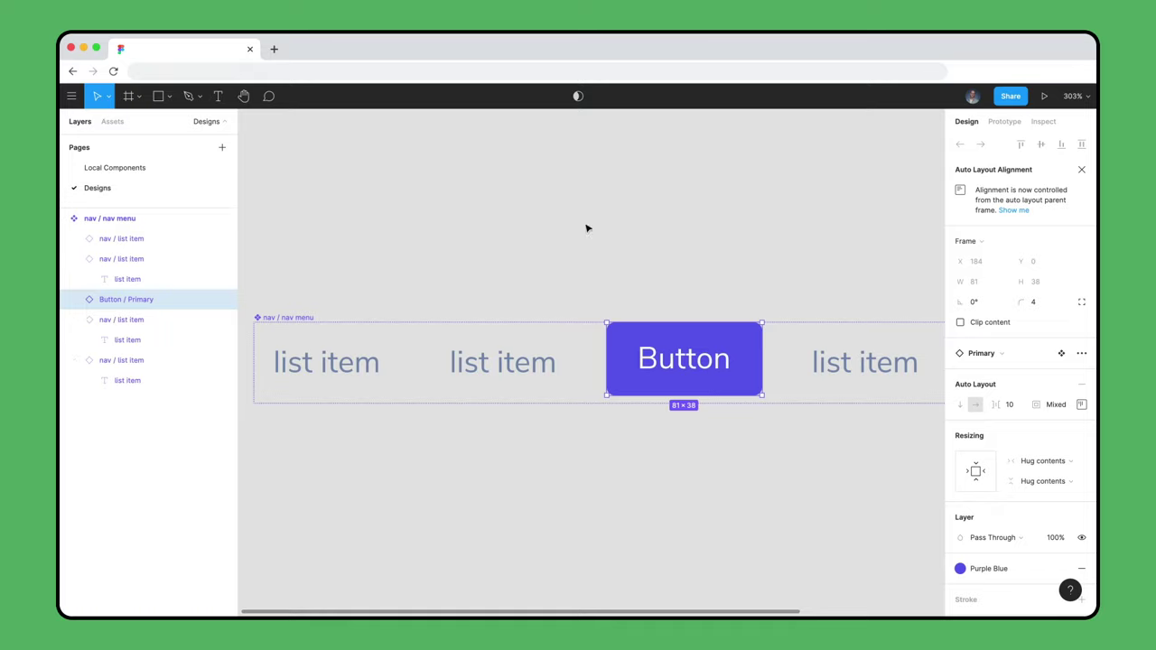
pyautogui.click(657, 217)
pyautogui.hotkey('shift', '2')
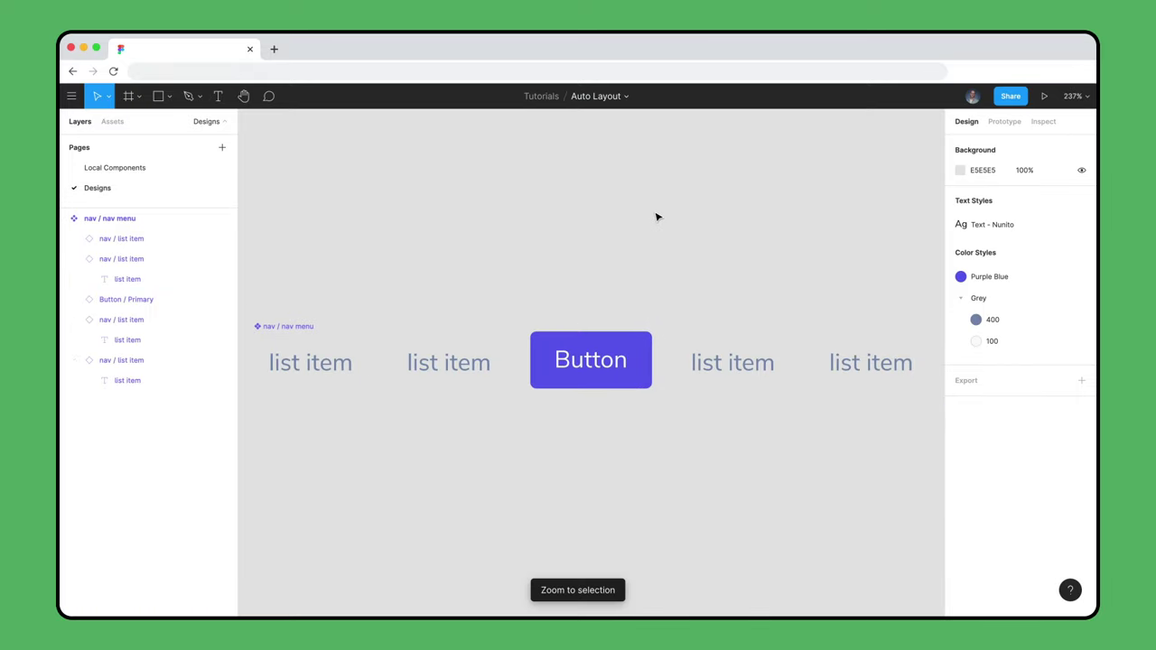
pyautogui.click(637, 374)
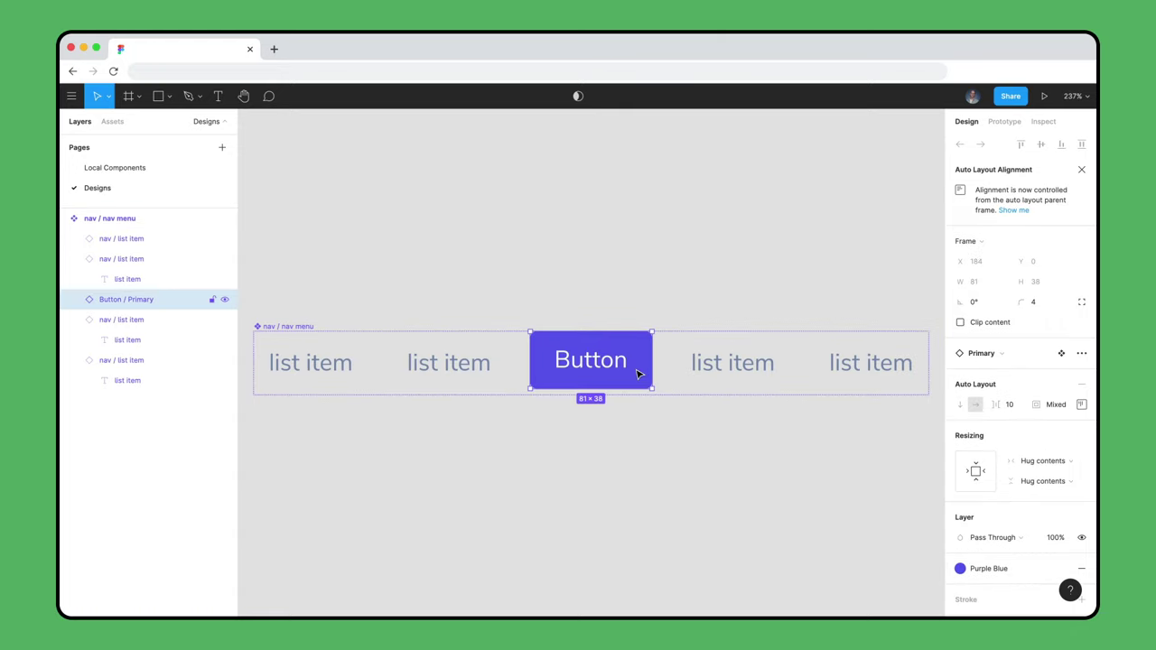
pyautogui.press('Right')
pyautogui.press('Right')
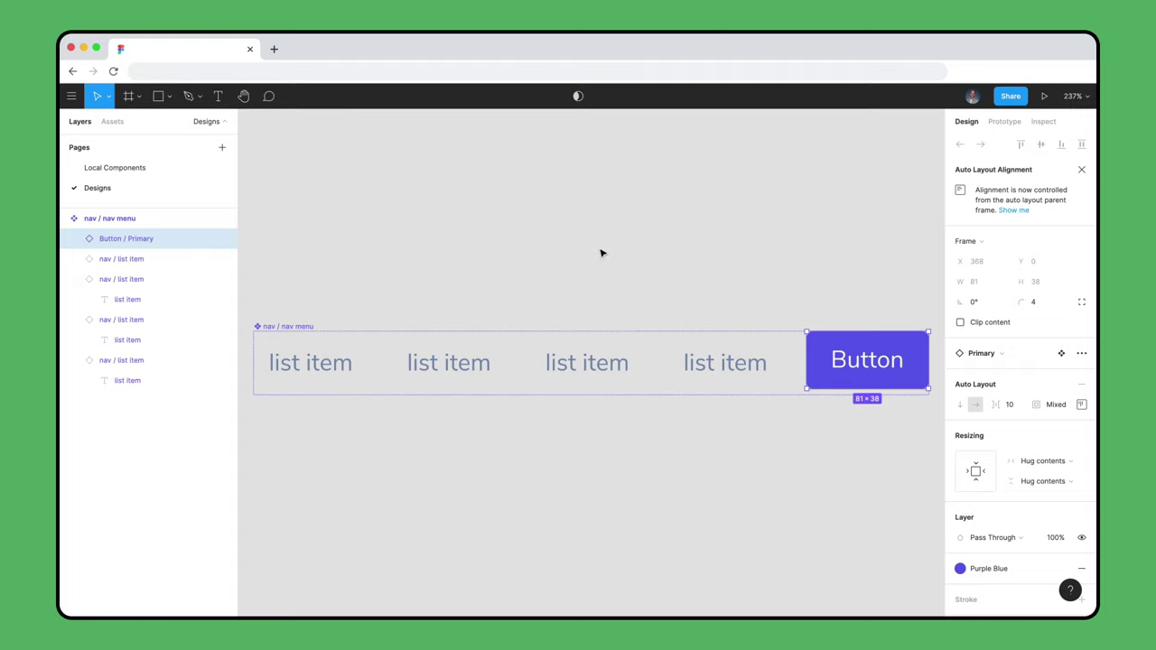
pyautogui.click(596, 229)
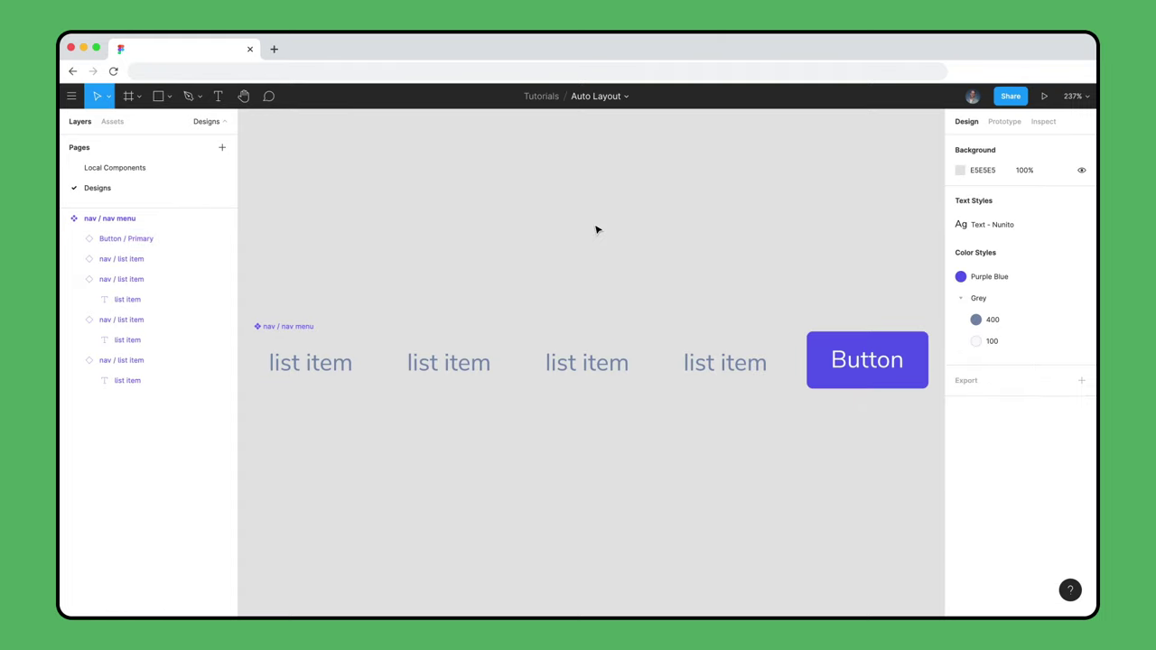
# Relabel the items Flights, Hotels, Packages and Sign In, and the button Sign Up
pyautogui.doubleClick(333, 367)
pyautogui.write('Flights')
pyautogui.press('Tab')
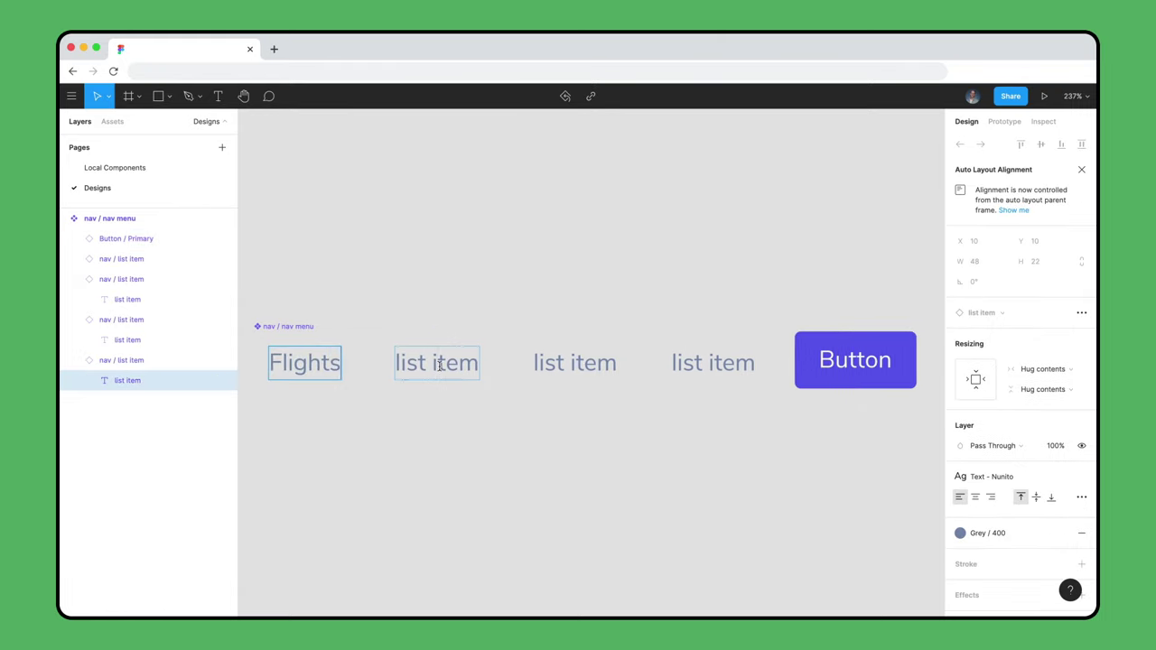
pyautogui.write('Hotels')
pyautogui.press('Tab')
pyautogui.write('Packages')
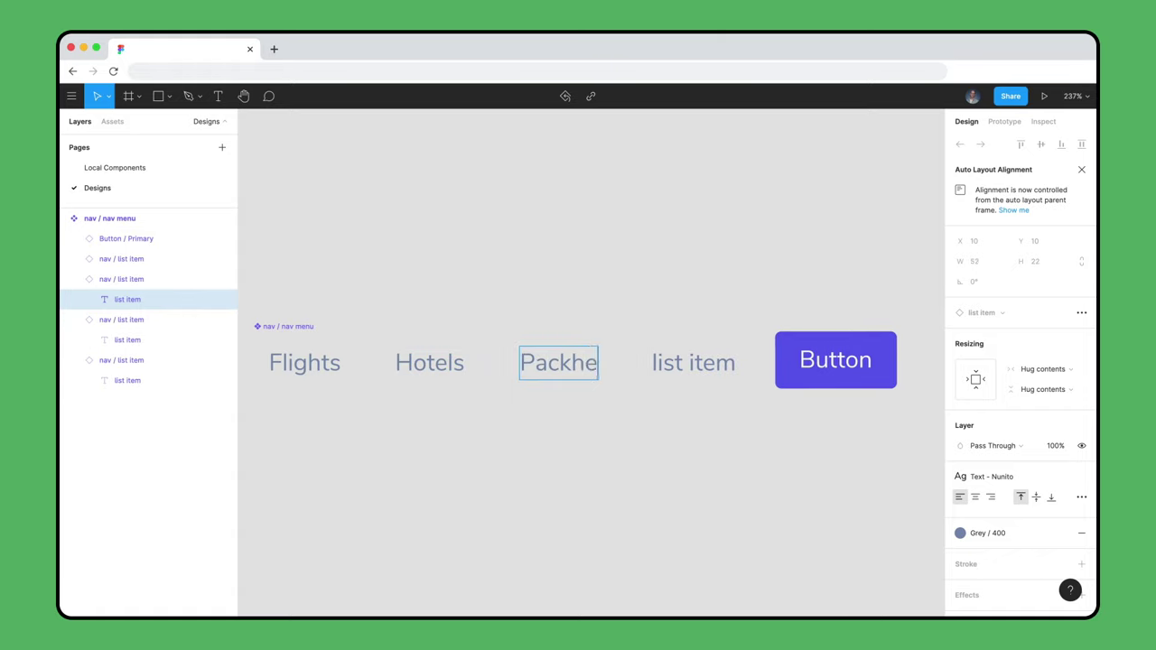
pyautogui.press('Tab')
pyautogui.write('Sign In')
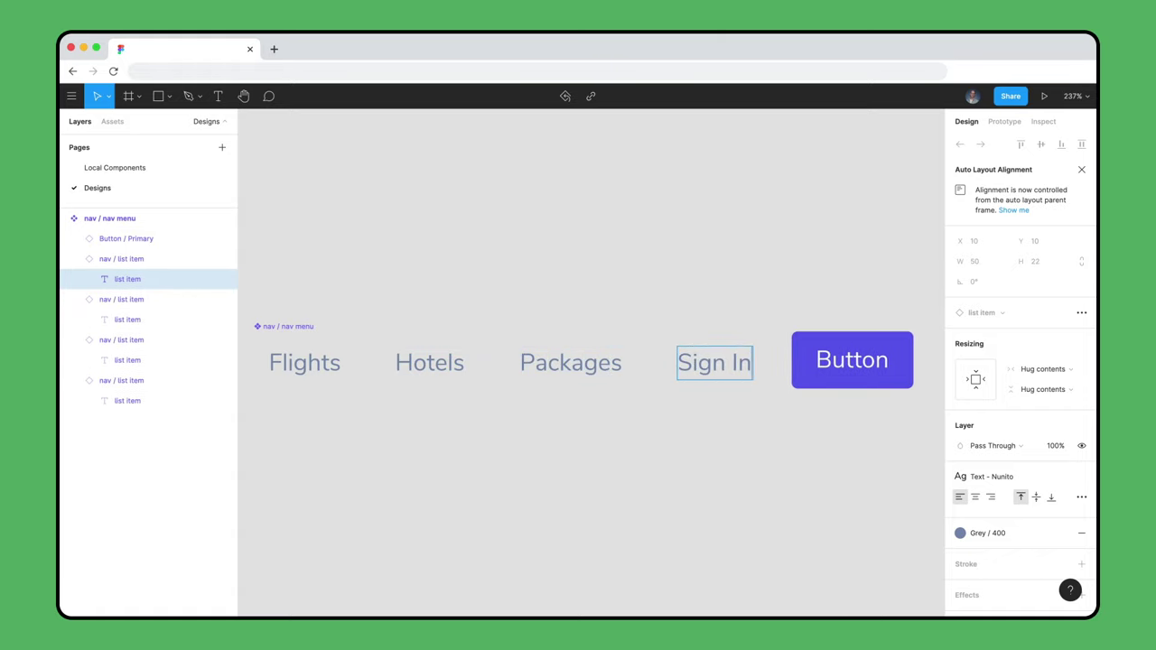
pyautogui.press('Tab')
pyautogui.write('Sign Up')
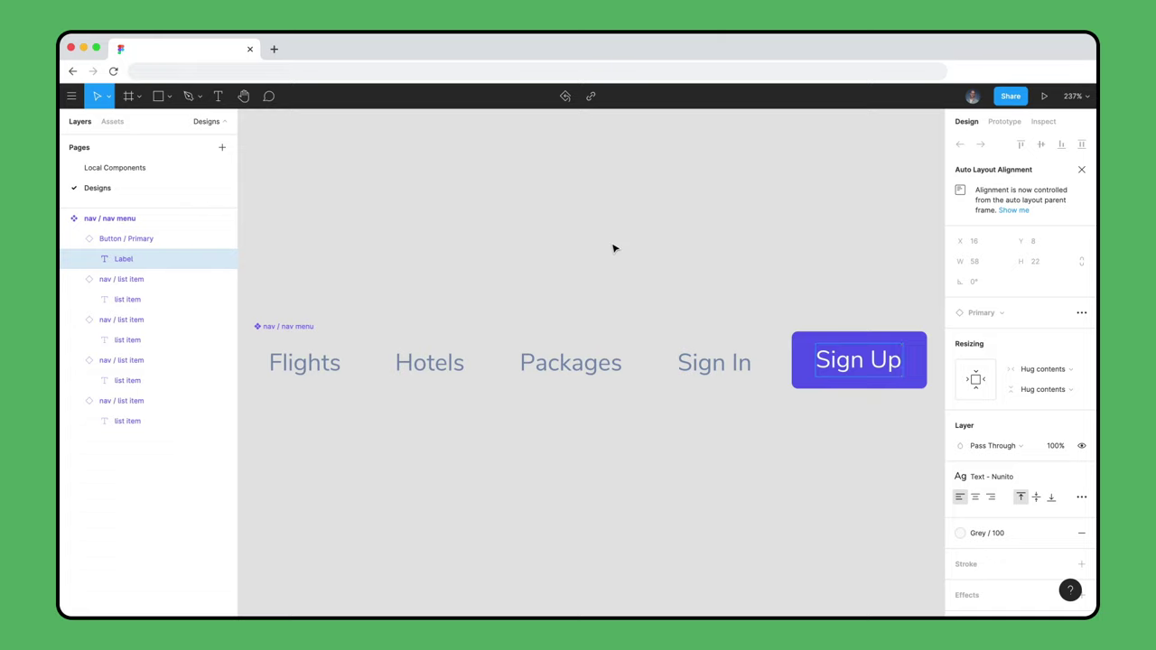
pyautogui.press('Escape')
# Center-align the items within the nav menu's auto layout
pyautogui.click(612, 248)
pyautogui.click(529, 361)
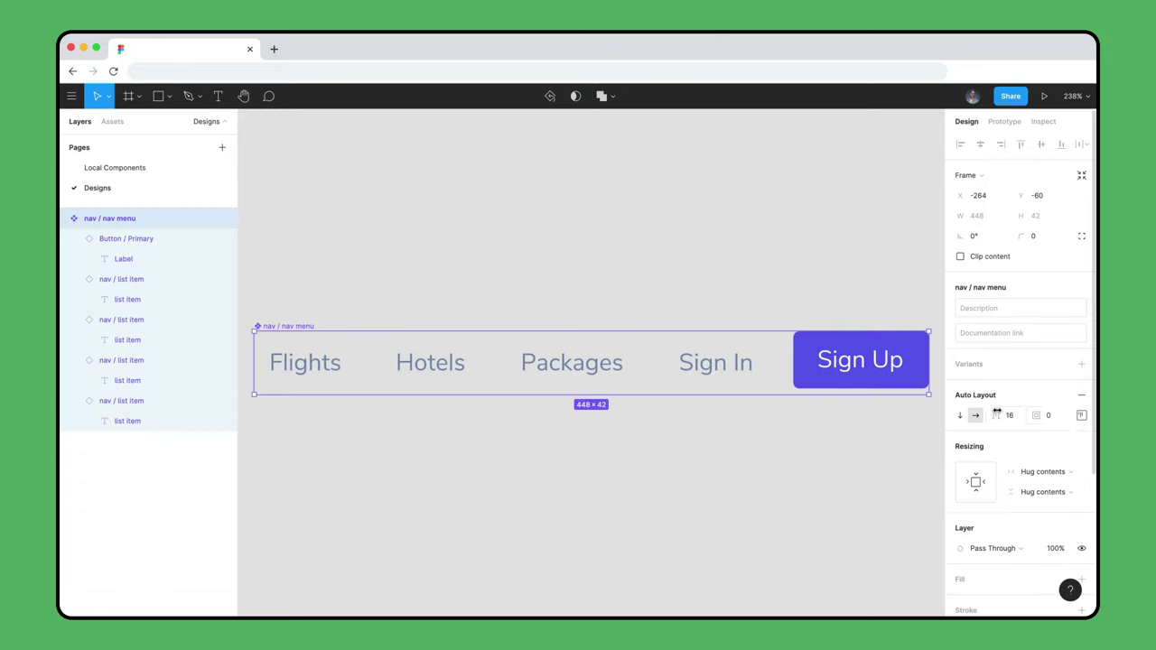
pyautogui.click(1081, 414)
pyautogui.click(1039, 468)
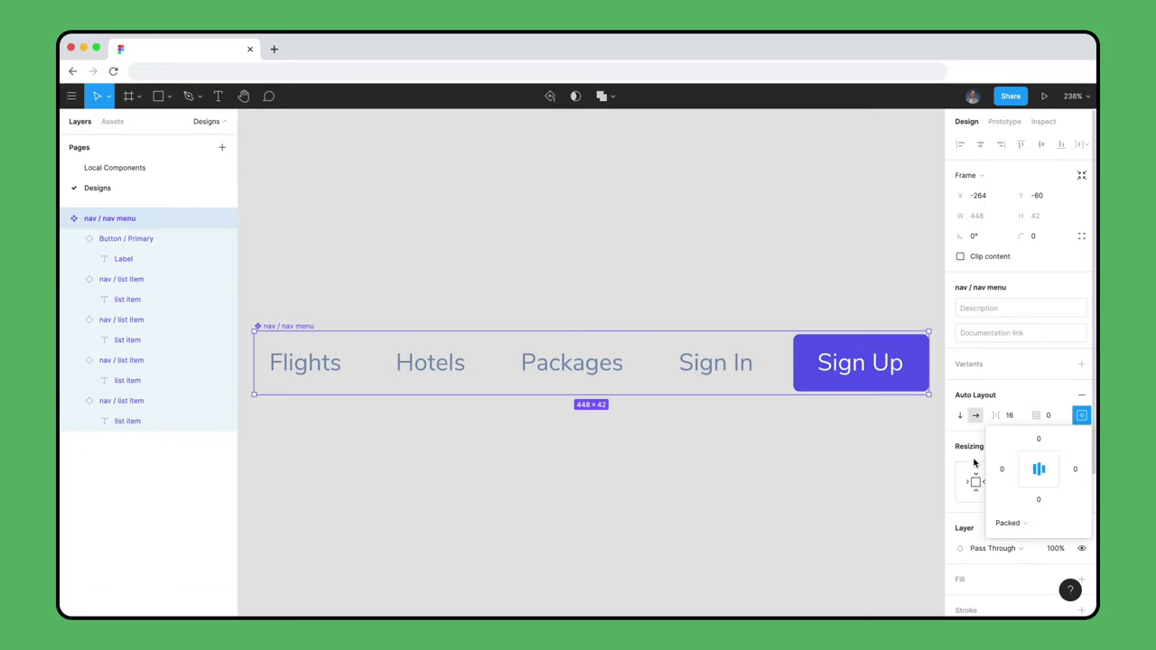
pyautogui.click(579, 233)
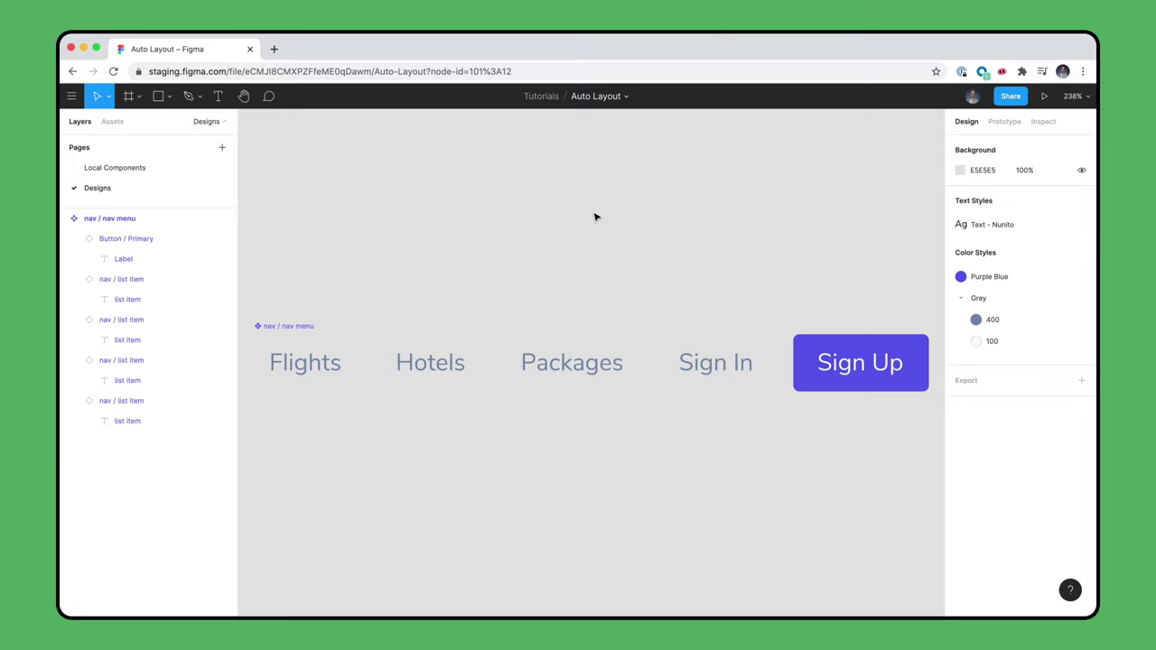
# Drag a Header / Avatar instance from Assets into the nav menu between Sign In and Sign Up
pyautogui.click(129, 123)
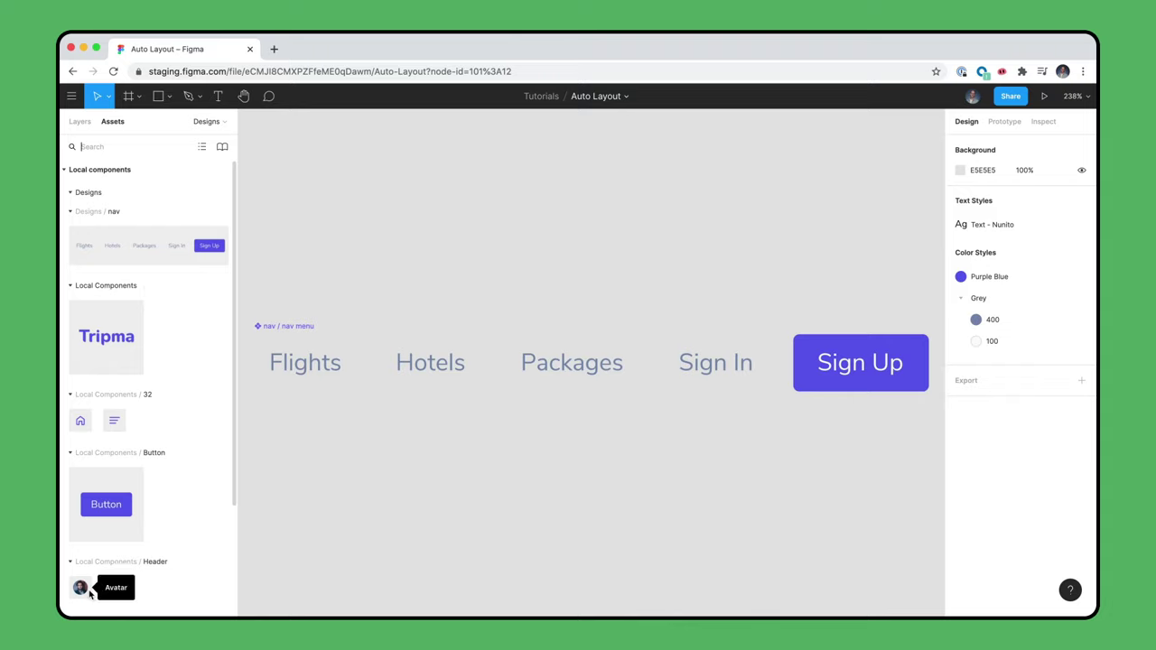
pyautogui.moveTo(90, 593); pyautogui.dragTo(774, 368)
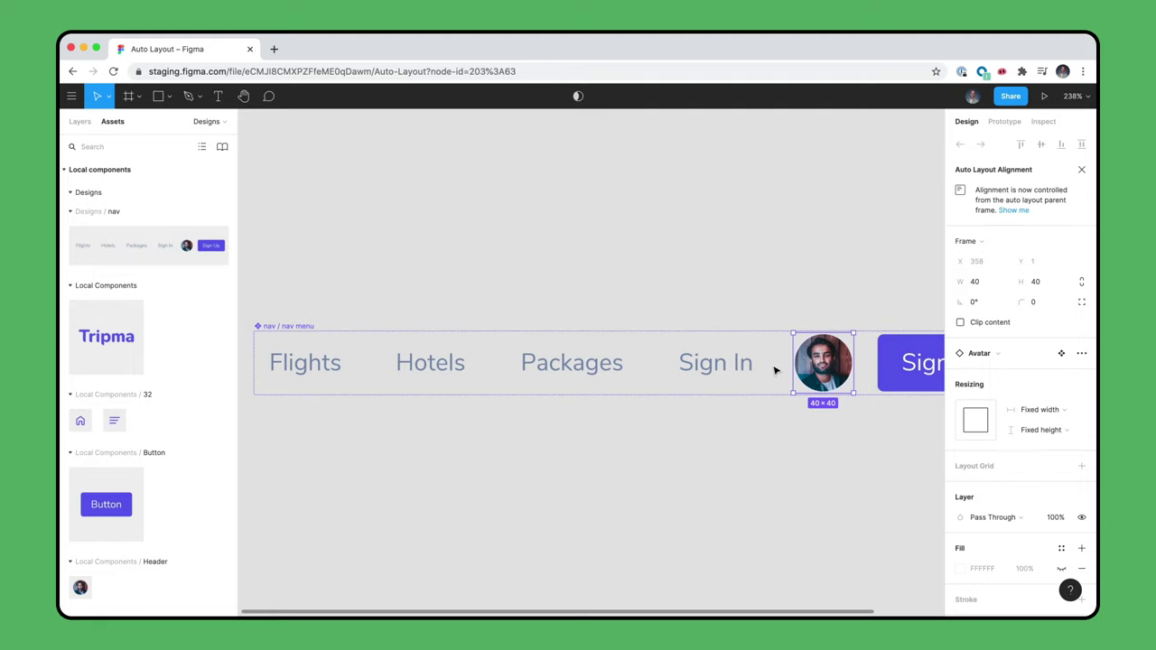
pyautogui.hotkey('alt', '1')
pyautogui.click(690, 226)
pyautogui.hotkey('shift', '1')
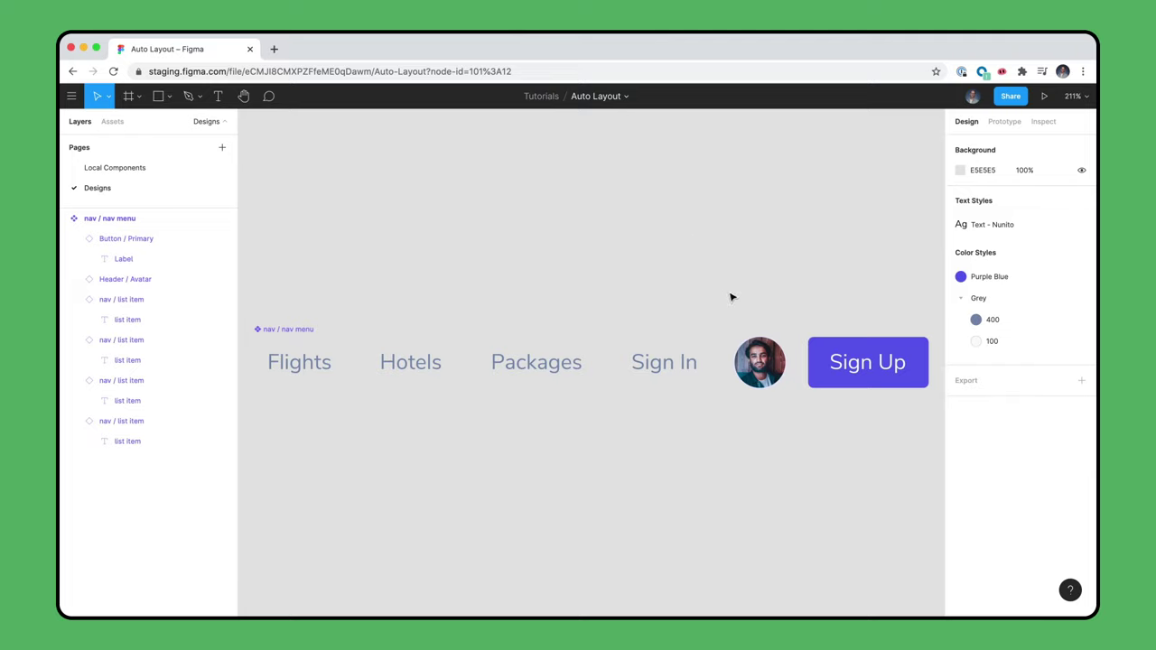
# Test the avatar's opacity at 0 and back to 100, then hide its layer with the eye icon
pyautogui.click(778, 363)
pyautogui.click(779, 363)
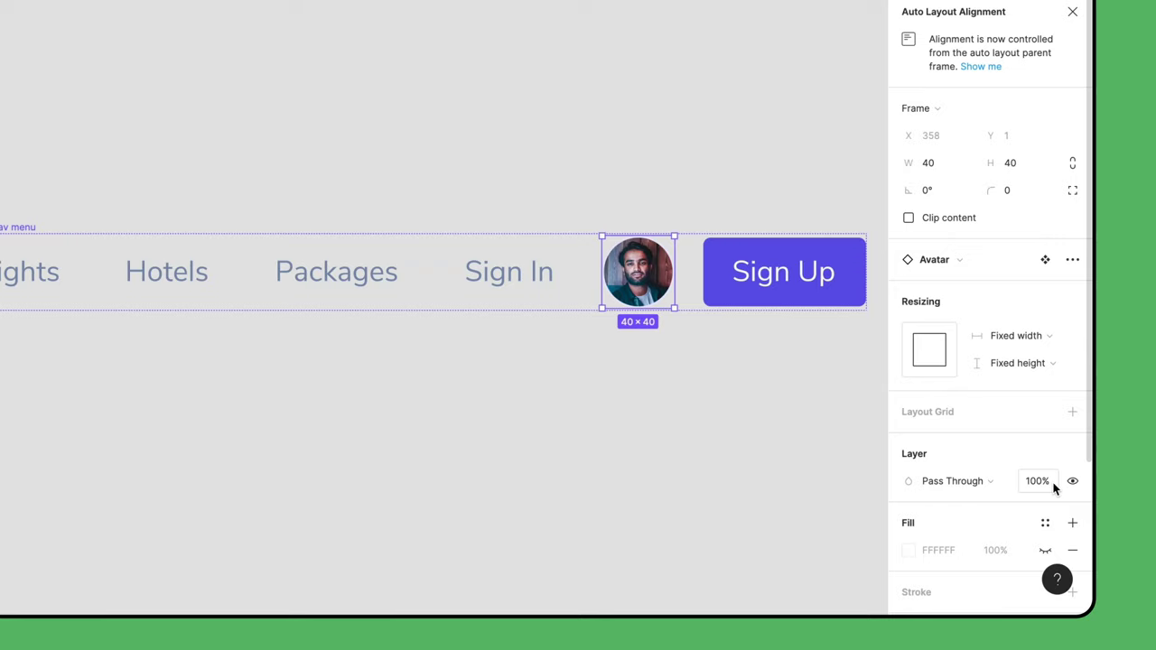
pyautogui.press('0')
pyautogui.press('0')
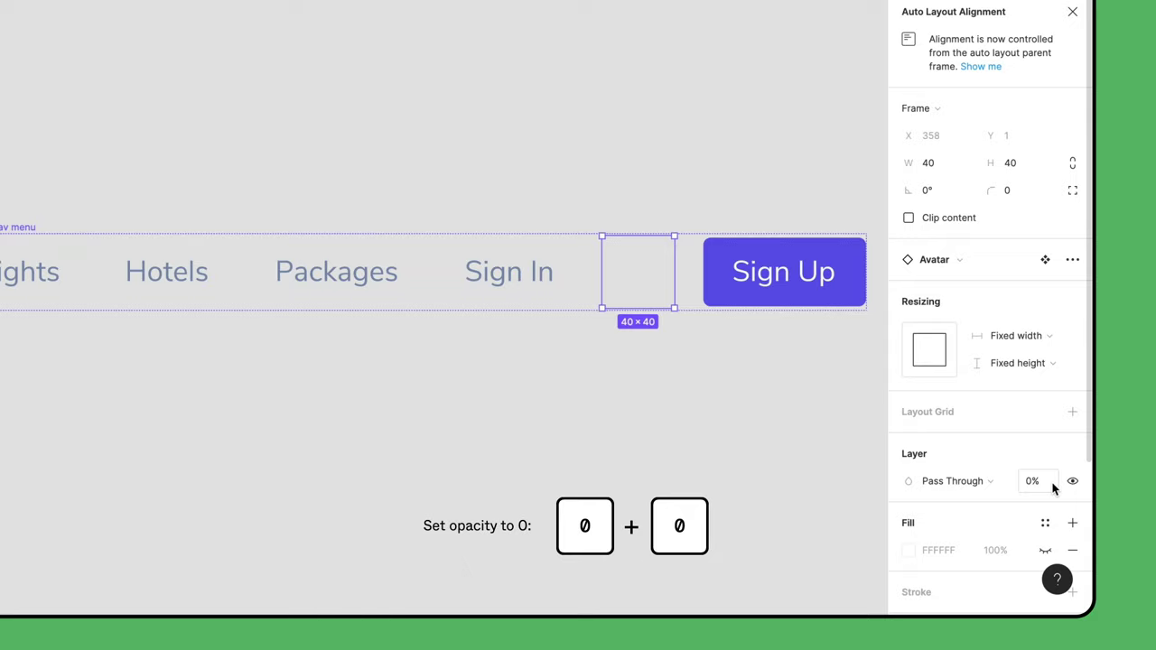
pyautogui.press('0')
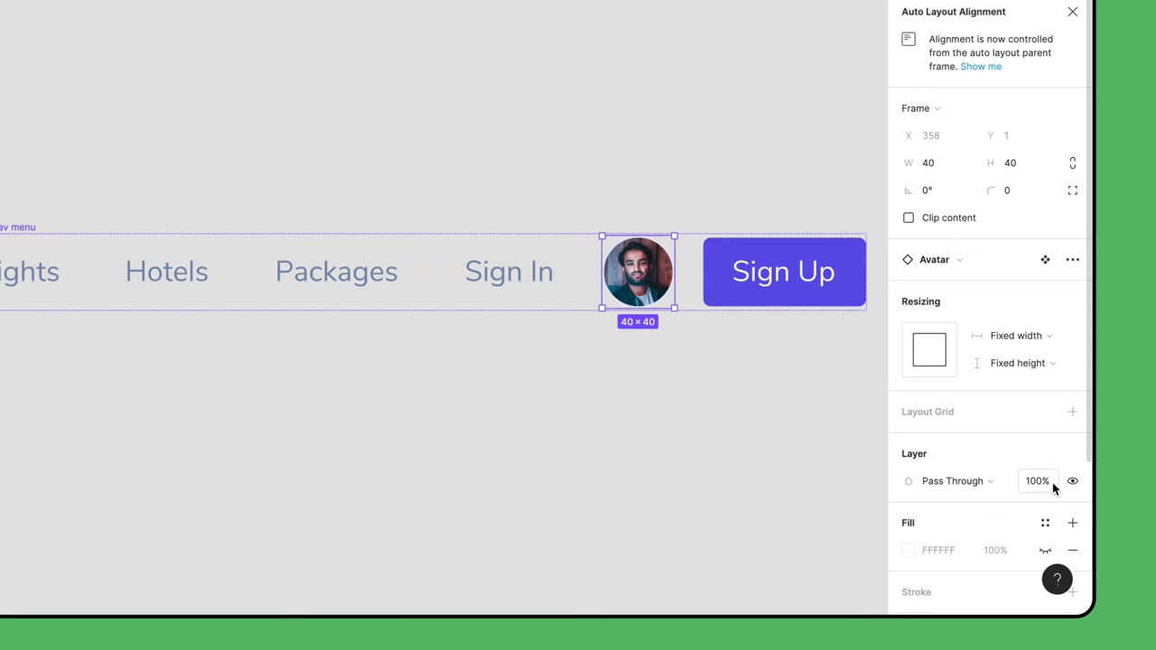
pyautogui.click(1074, 482)
pyautogui.click(1074, 480)
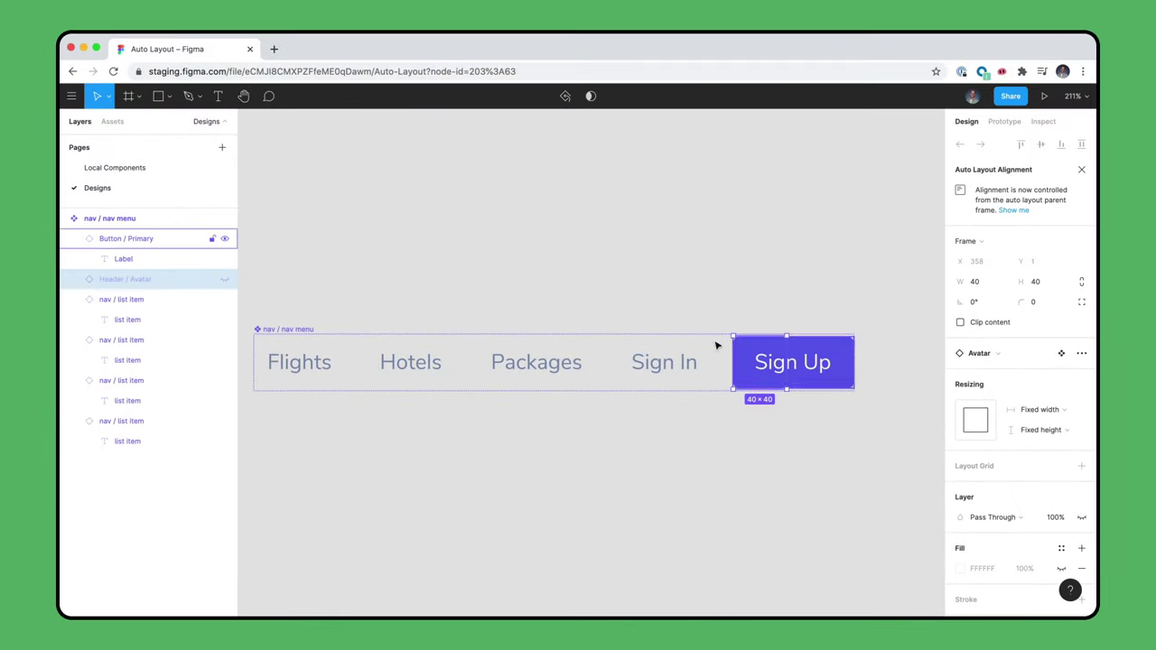
pyautogui.click(564, 256)
pyautogui.hotkey('shift', '2')
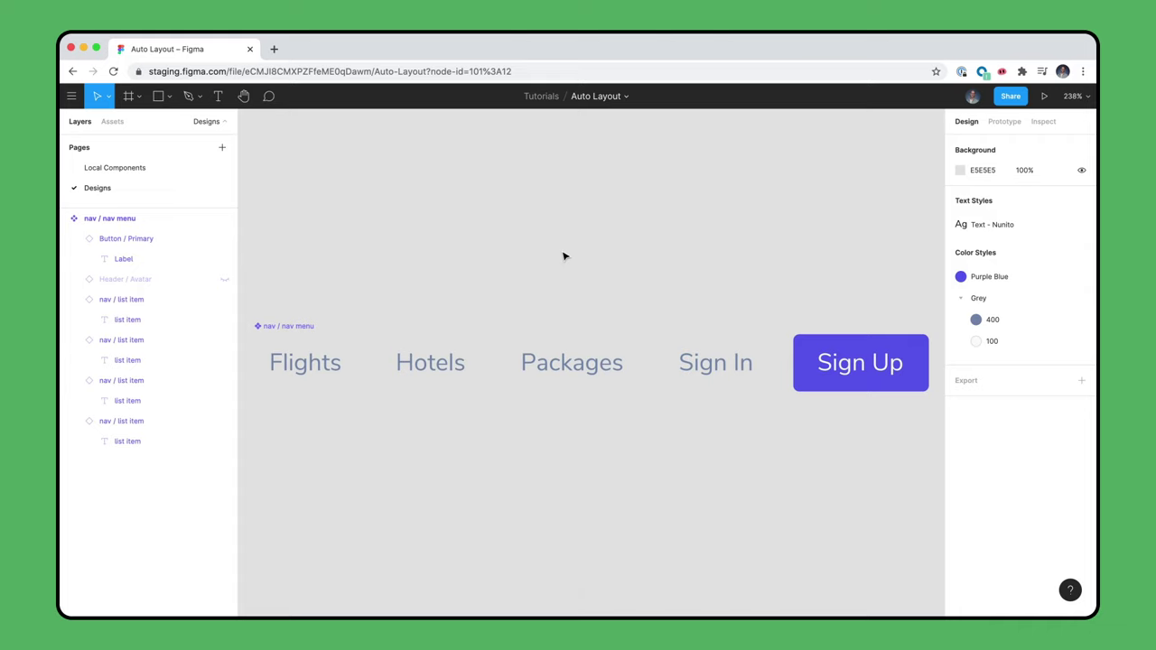
# Move the nav menu component to the Local Components page
pyautogui.rightClick(311, 328)
pyautogui.moveTo(348, 258)
pyautogui.click(497, 258)
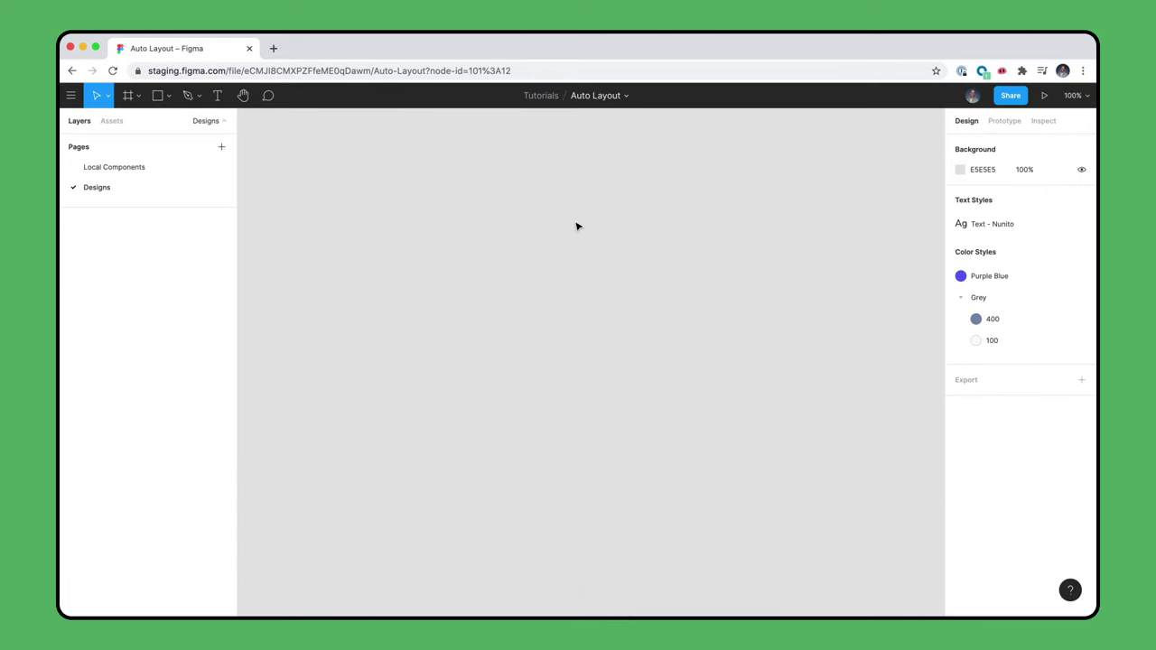
# Place a Tripma Wordmark instance on Designs with a nav / nav menu instance beside it
pyautogui.click(116, 120)
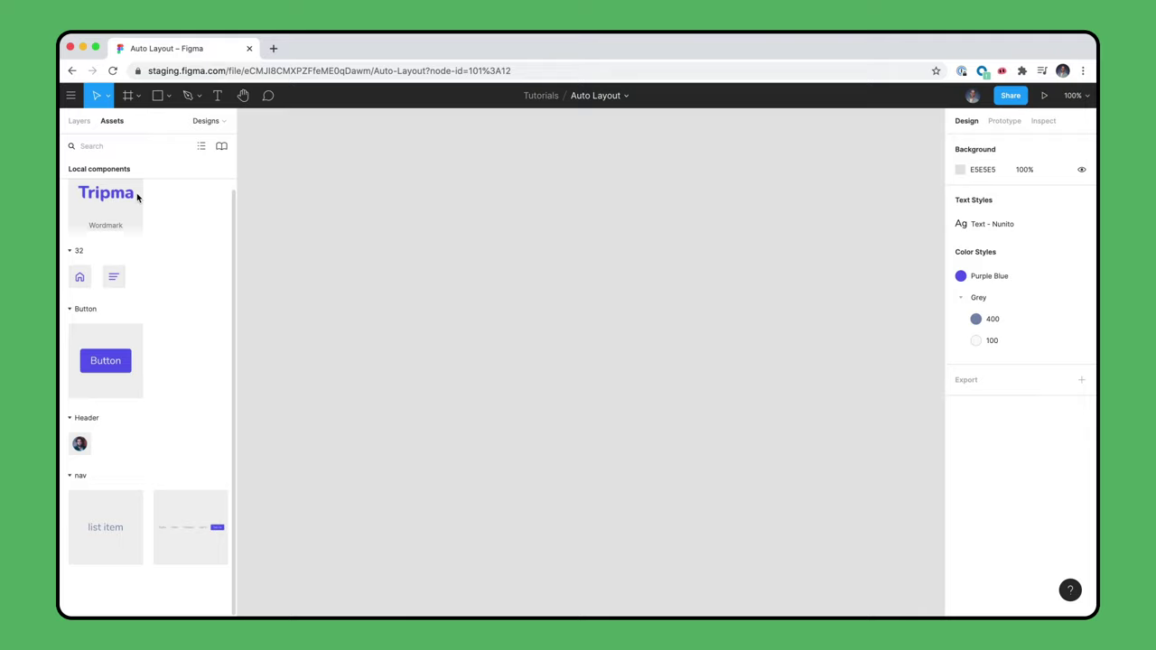
pyautogui.moveTo(137, 197); pyautogui.dragTo(517, 312)
pyautogui.moveTo(213, 508); pyautogui.dragTo(666, 313)
pyautogui.press('Escape')
pyautogui.click(80, 121)
pyautogui.hotkey('shift', '2')
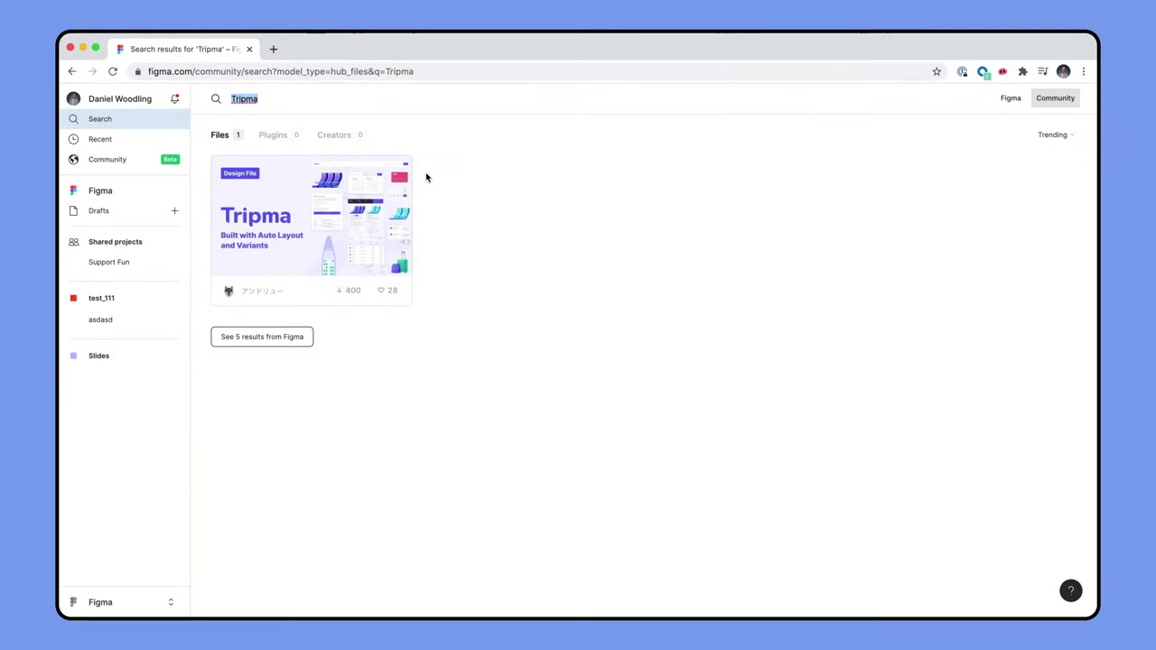
# Open the Tripma Auto Layout community file and duplicate it into the editor
pyautogui.click(405, 181)
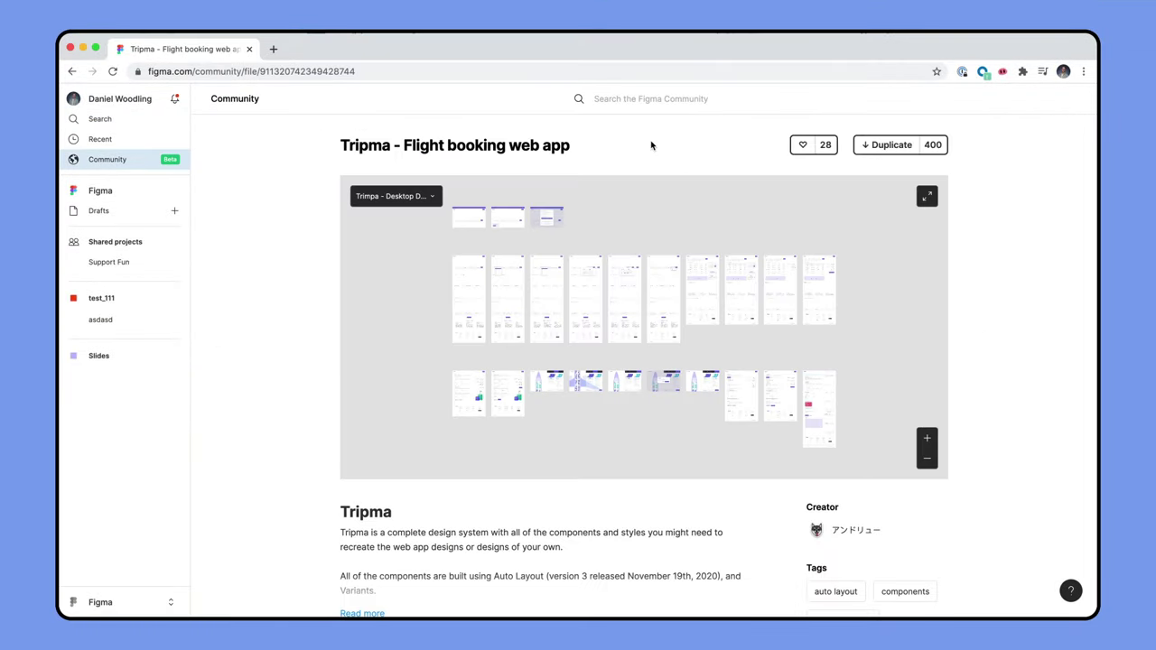
pyautogui.click(895, 151)
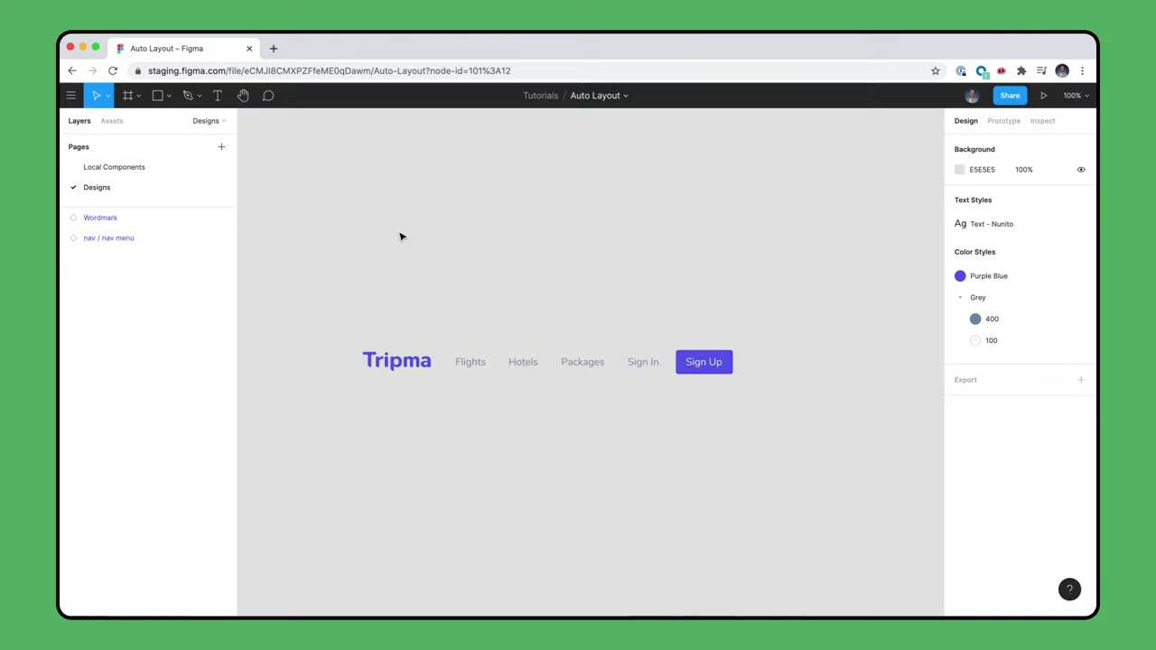
# Wrap the Tripma wordmark and nav menu in a white auto-layout frame, items centred vertically
pyautogui.moveTo(401, 237); pyautogui.dragTo(730, 498)
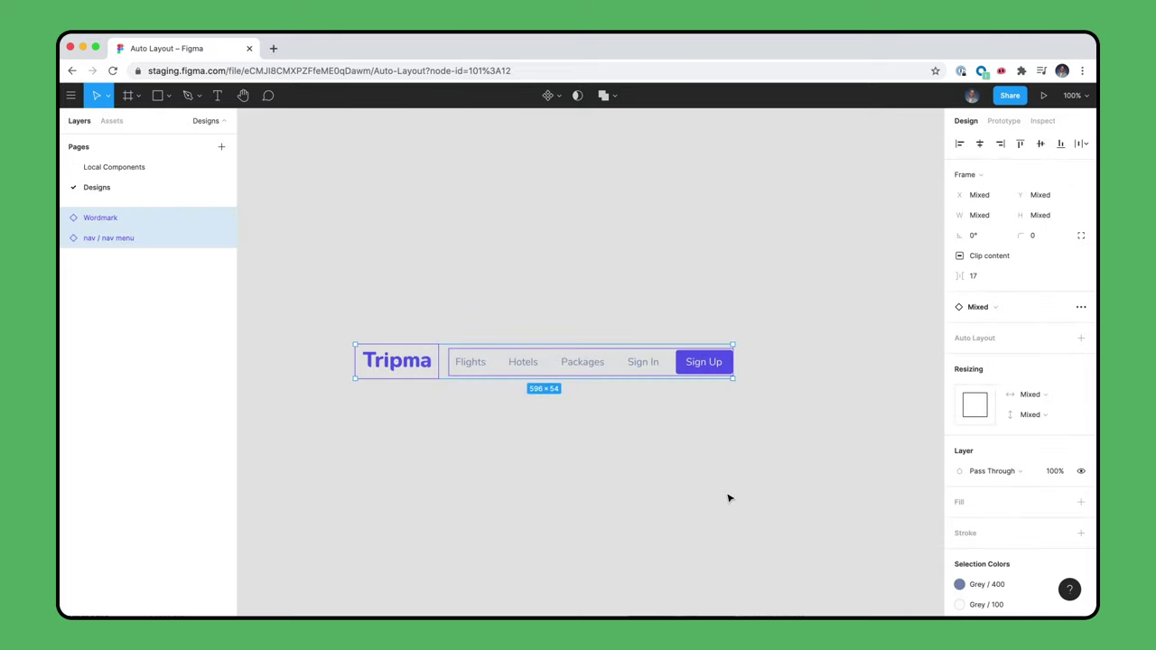
pyautogui.hotkey('shift', 'a')
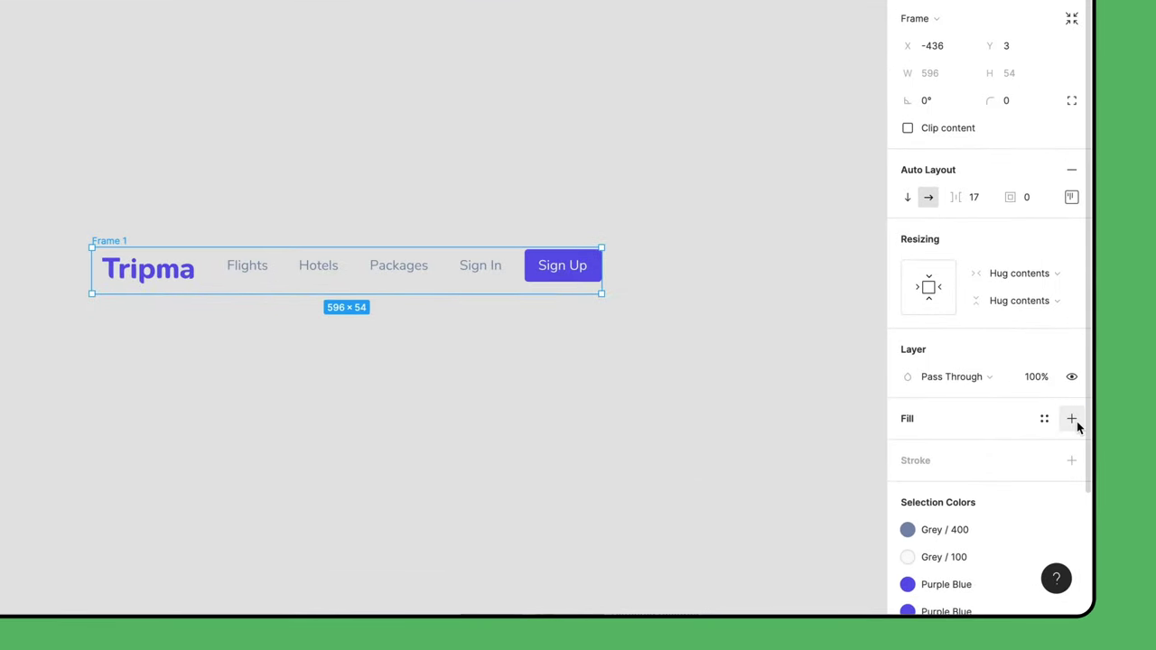
pyautogui.click(1072, 419)
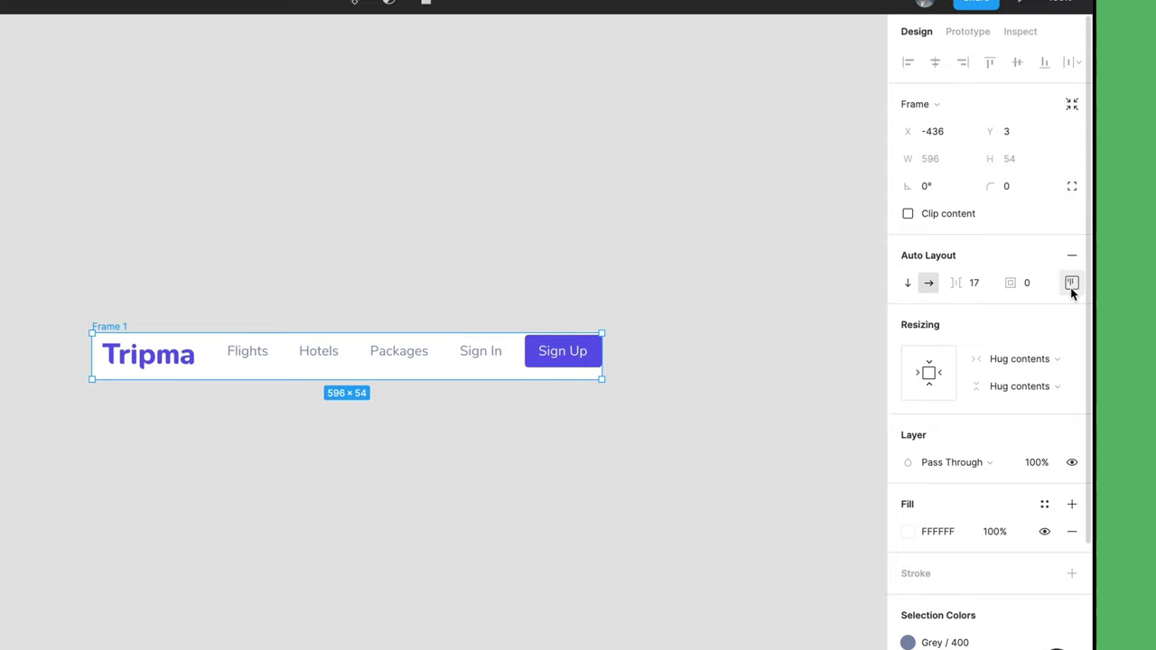
pyautogui.click(1072, 286)
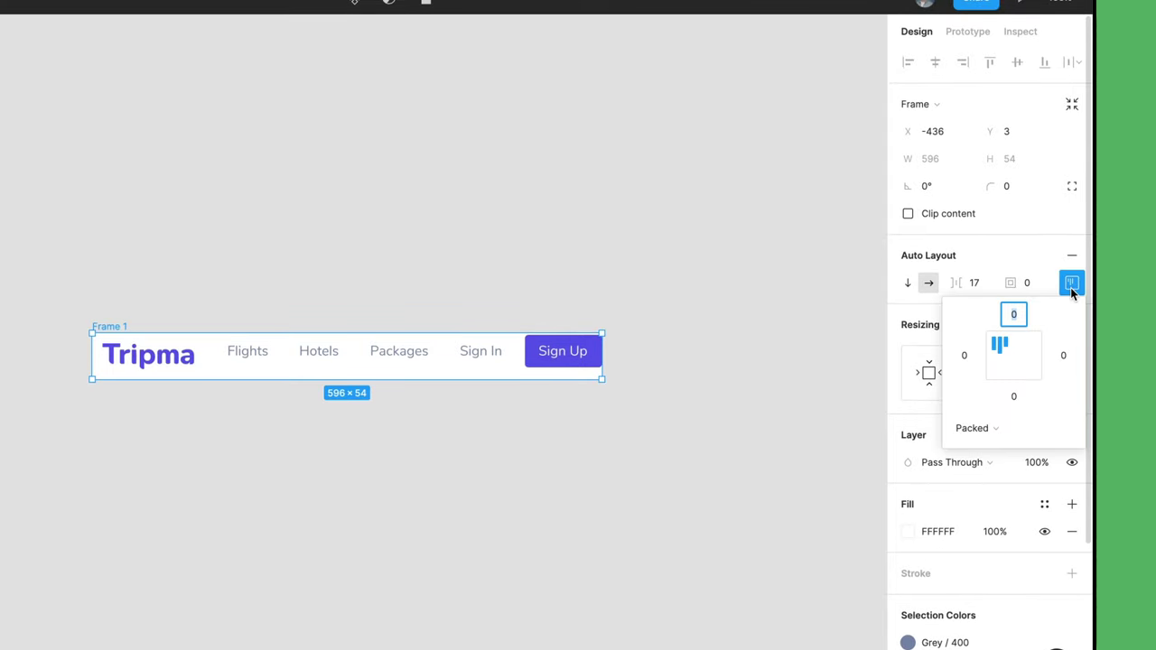
pyautogui.click(1001, 356)
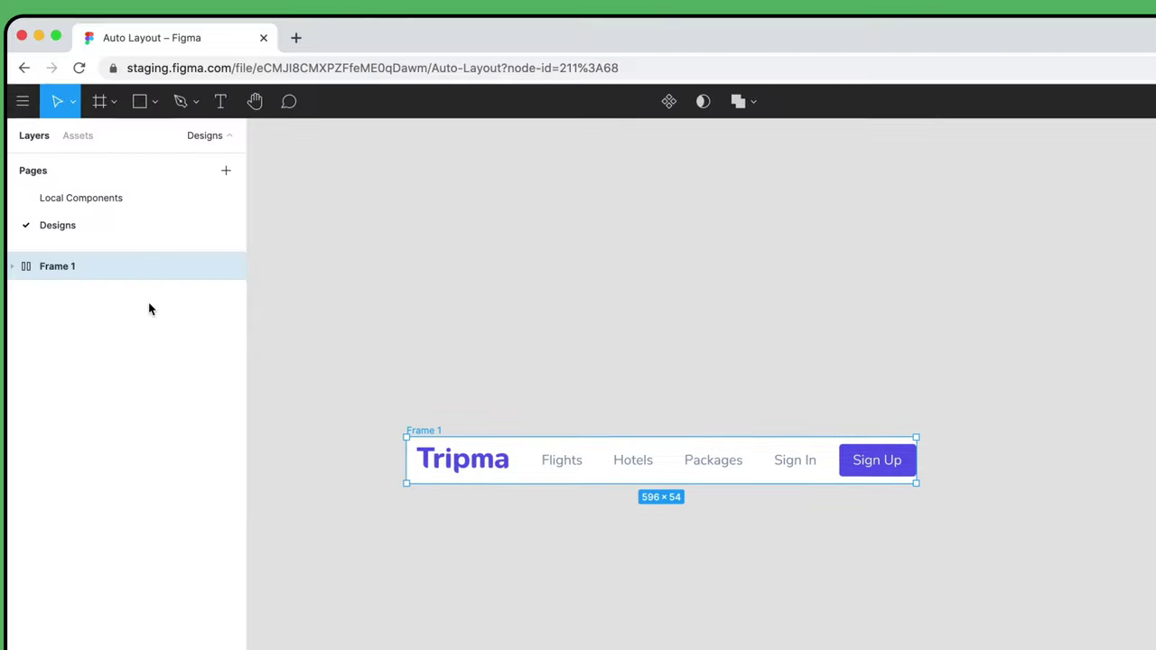
# Rename the new frame to 'nav / nav header'
pyautogui.doubleClick(138, 284)
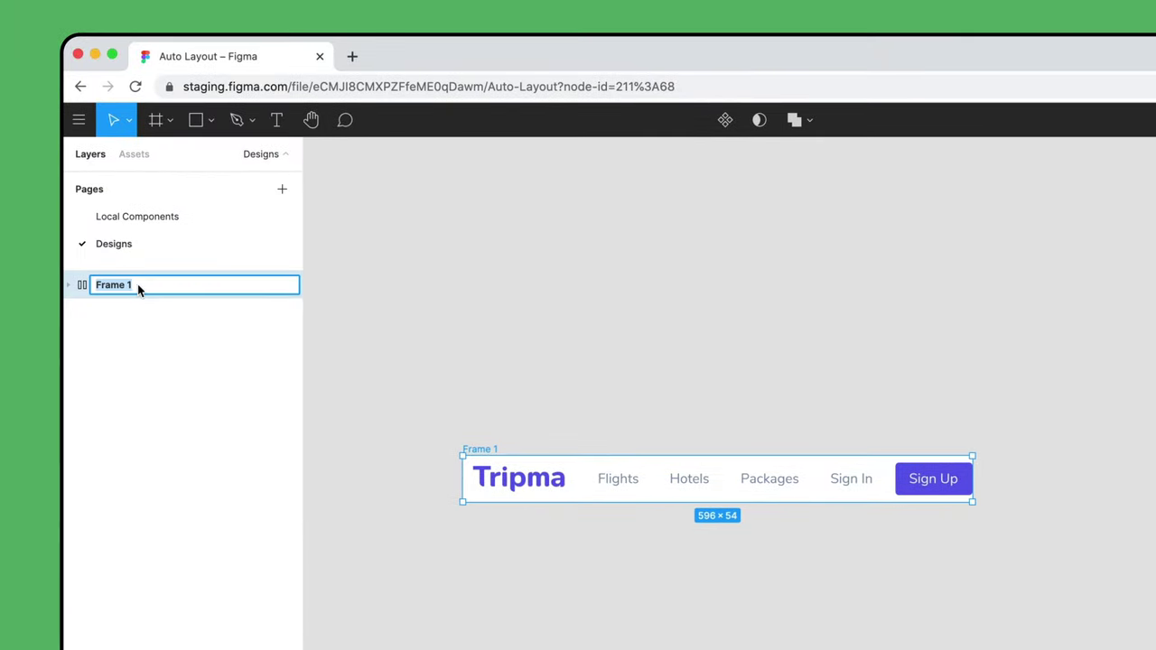
pyautogui.write('nav / nav header')
pyautogui.press('Return')
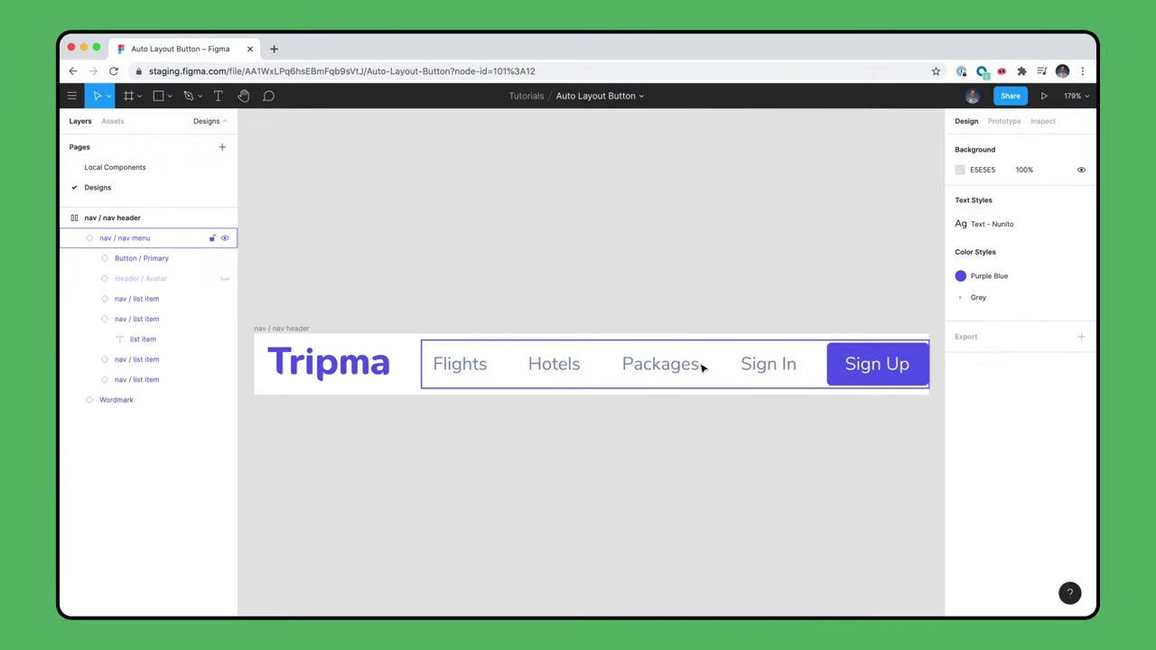
pyautogui.click(701, 368)
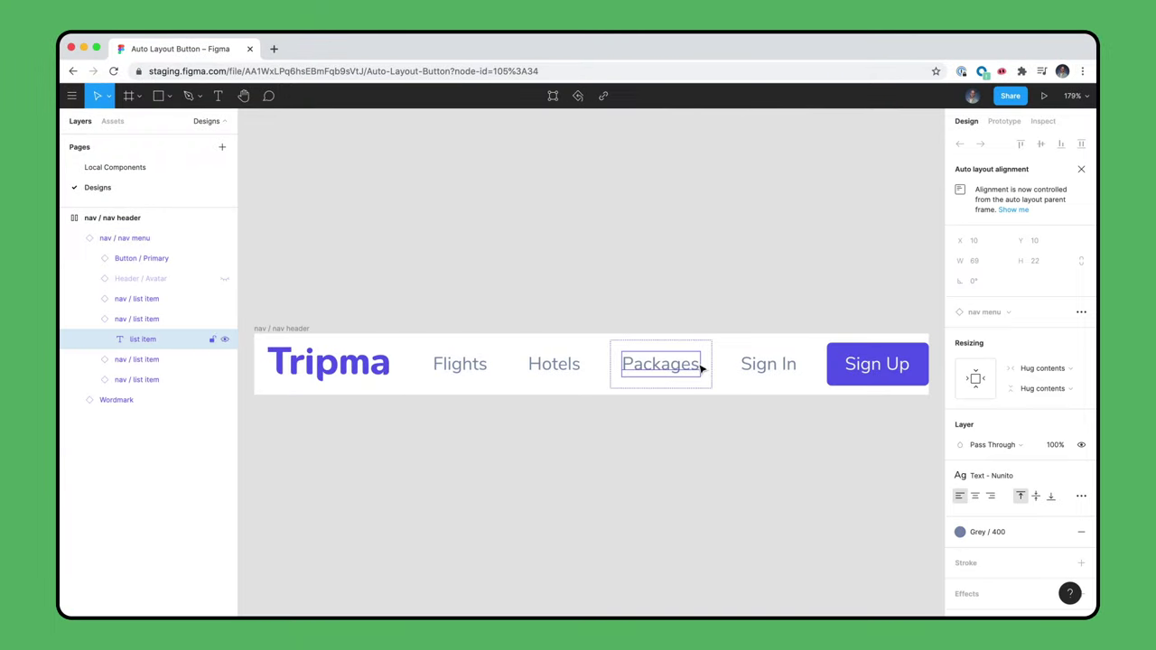
pyautogui.doubleClick(702, 368)
pyautogui.write('Specials')
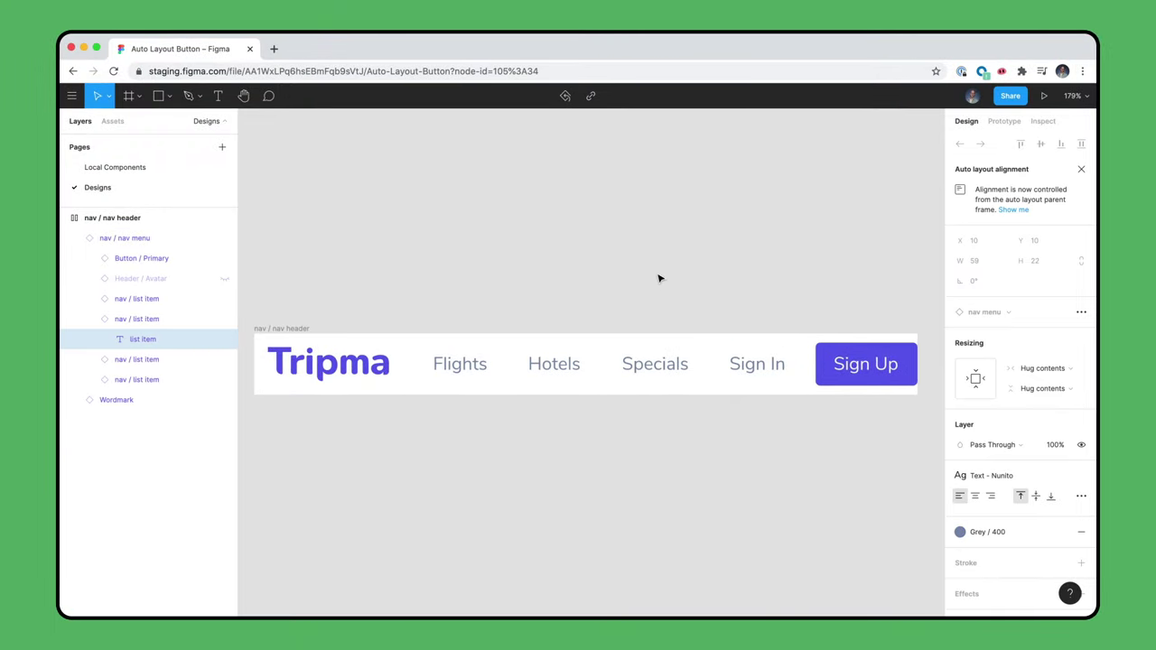
pyautogui.press('Escape')
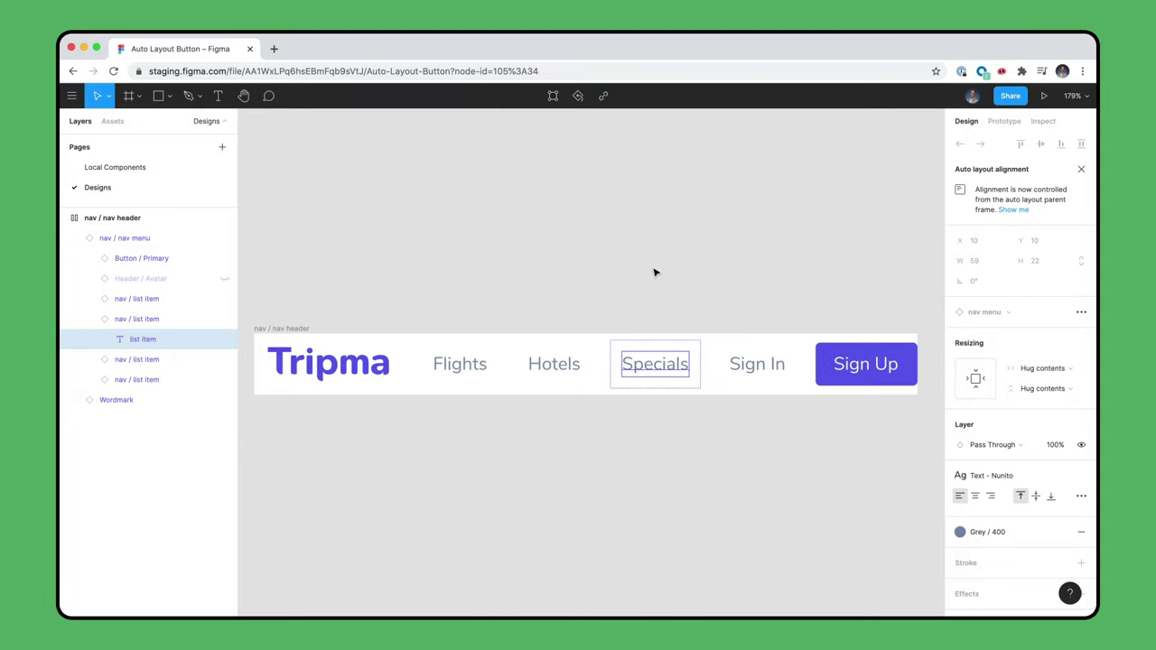
pyautogui.hotkey('shift', '0')
pyautogui.hotkey('ctrl', 'z')
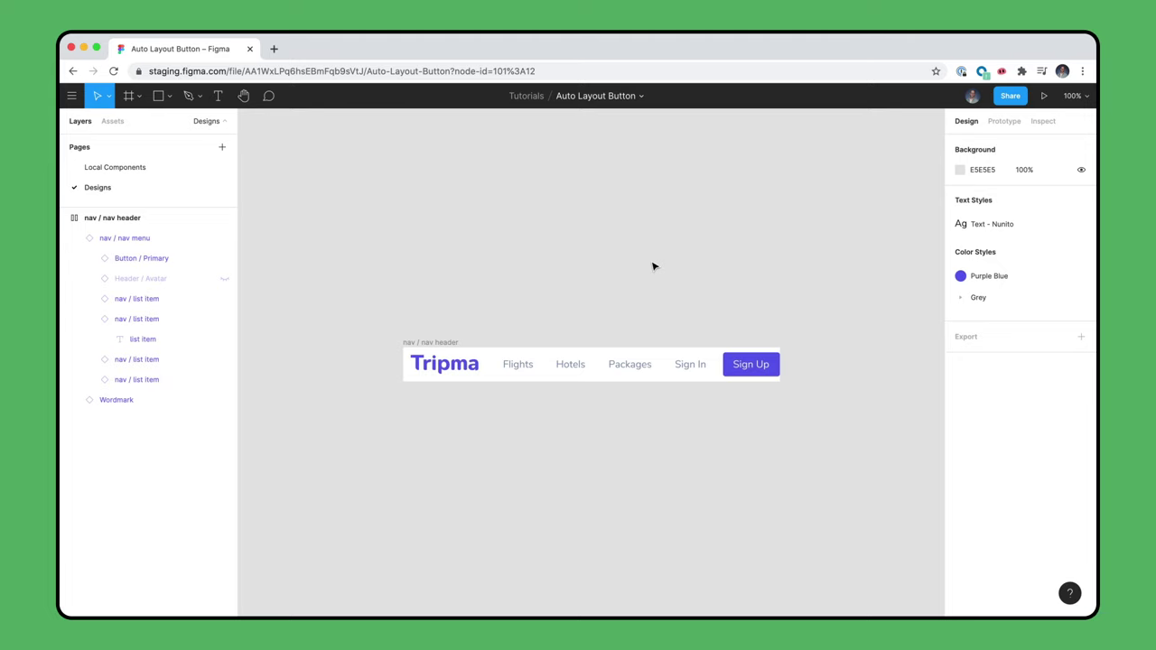
# Switch the nav / nav header width from Hug contents to a fixed 1440
pyautogui.click(464, 342)
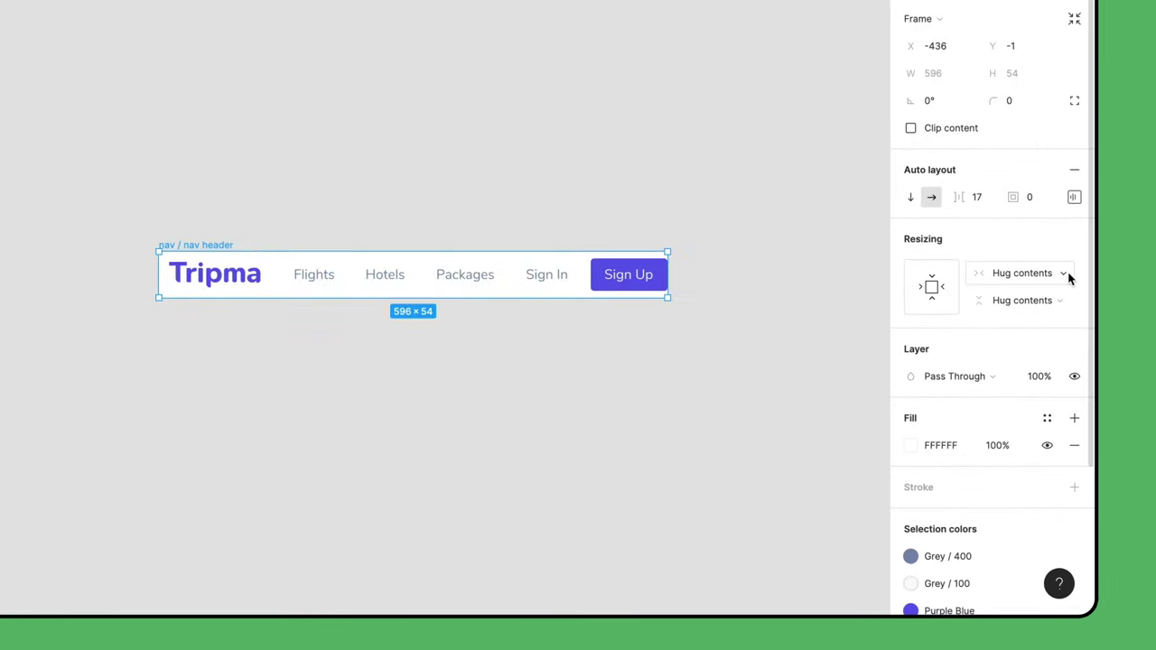
pyautogui.click(1064, 274)
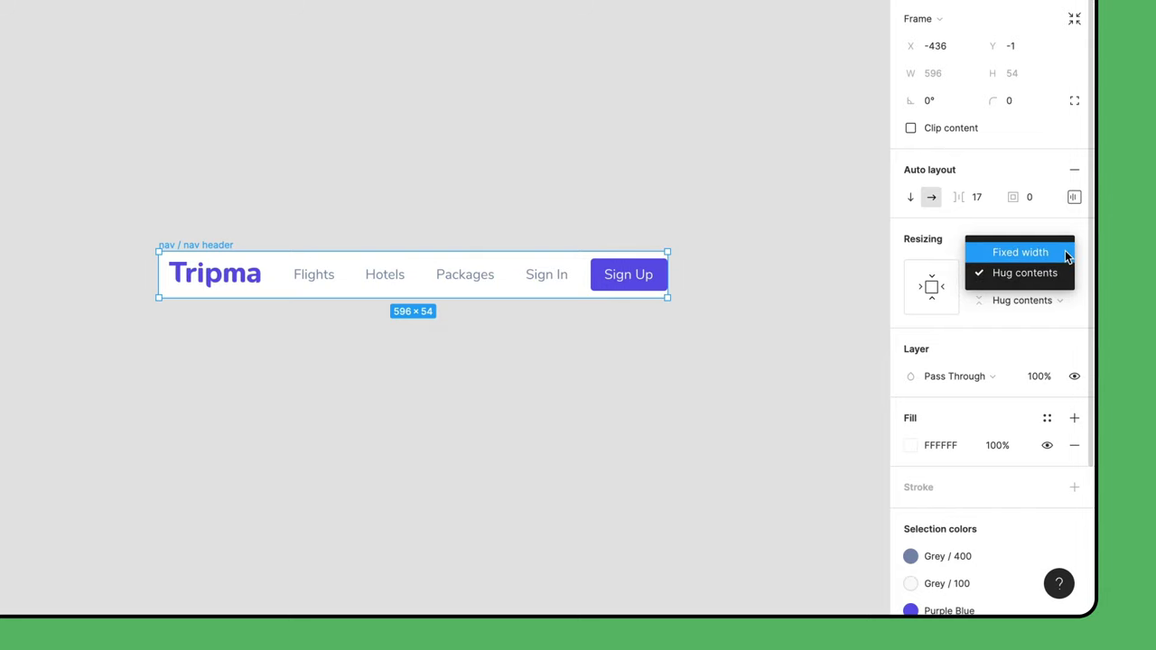
pyautogui.click(1066, 254)
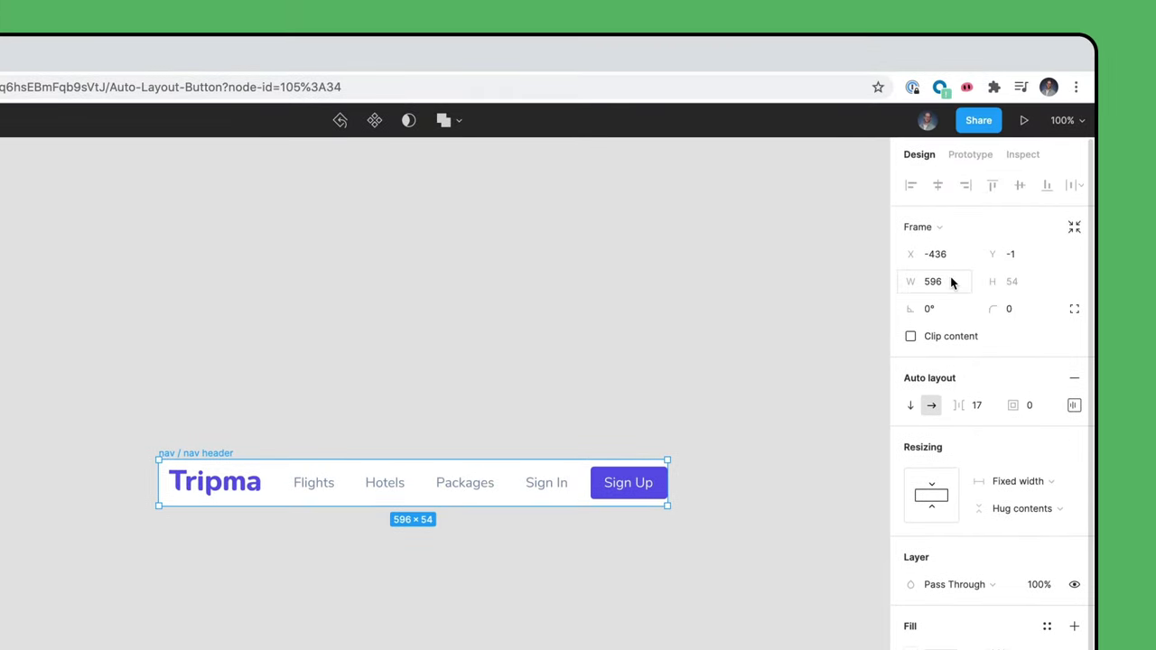
pyautogui.click(952, 283)
pyautogui.write('1440')
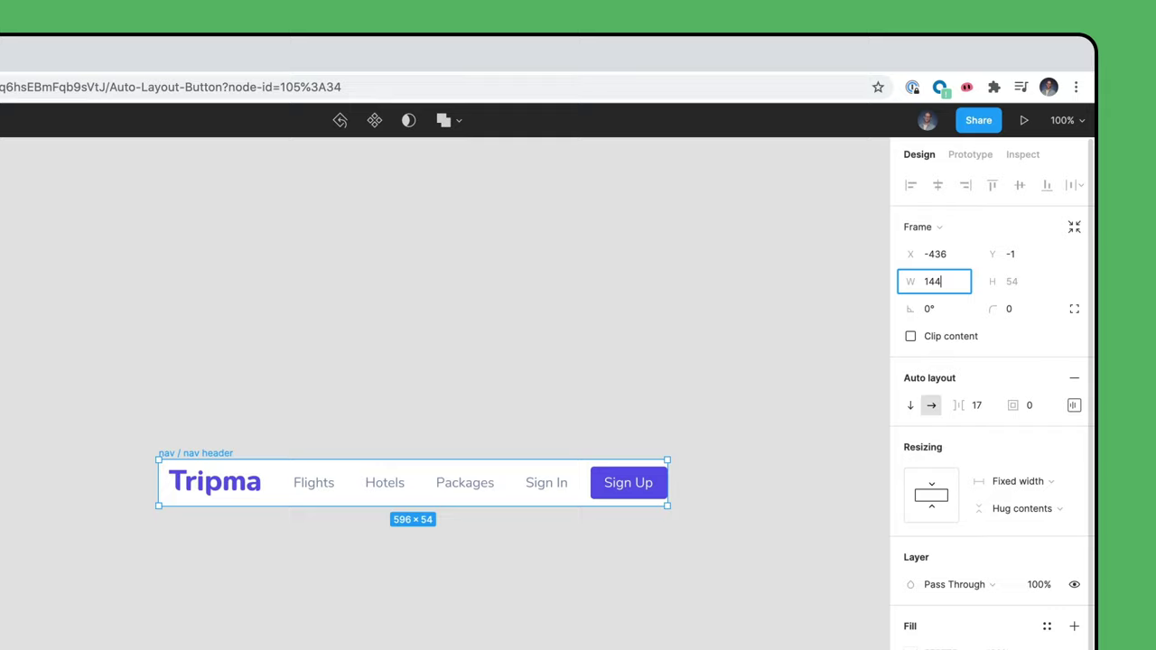
pyautogui.press('Return')
pyautogui.press('Escape')
pyautogui.hotkey('shift', '2')
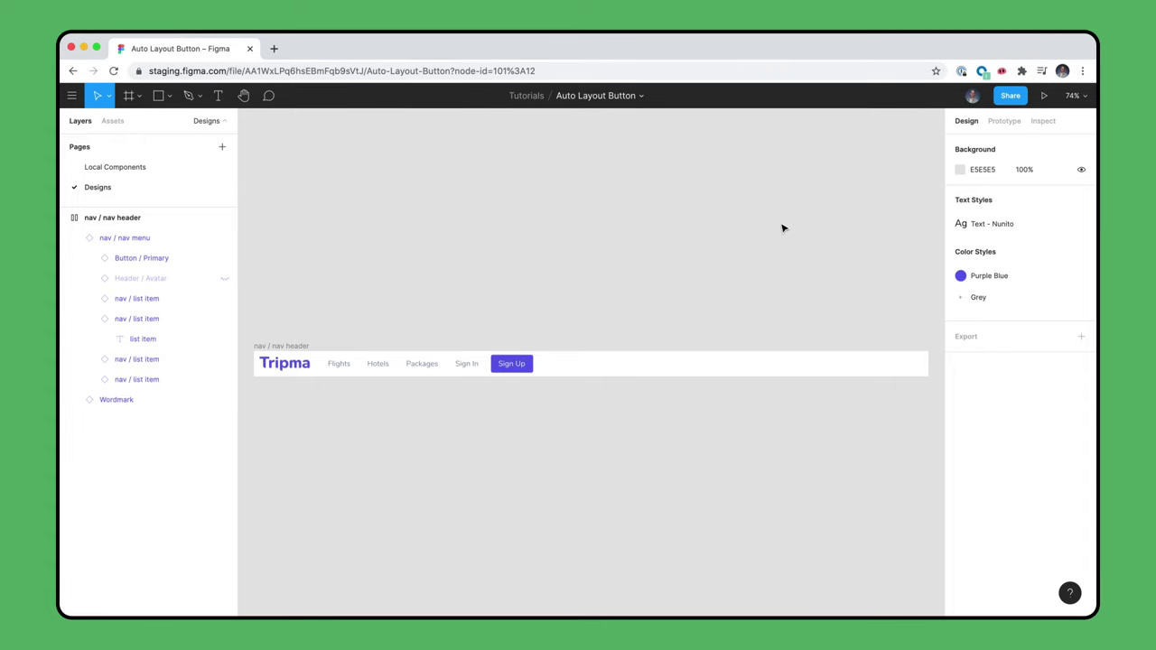
pyautogui.doubleClick(440, 366)
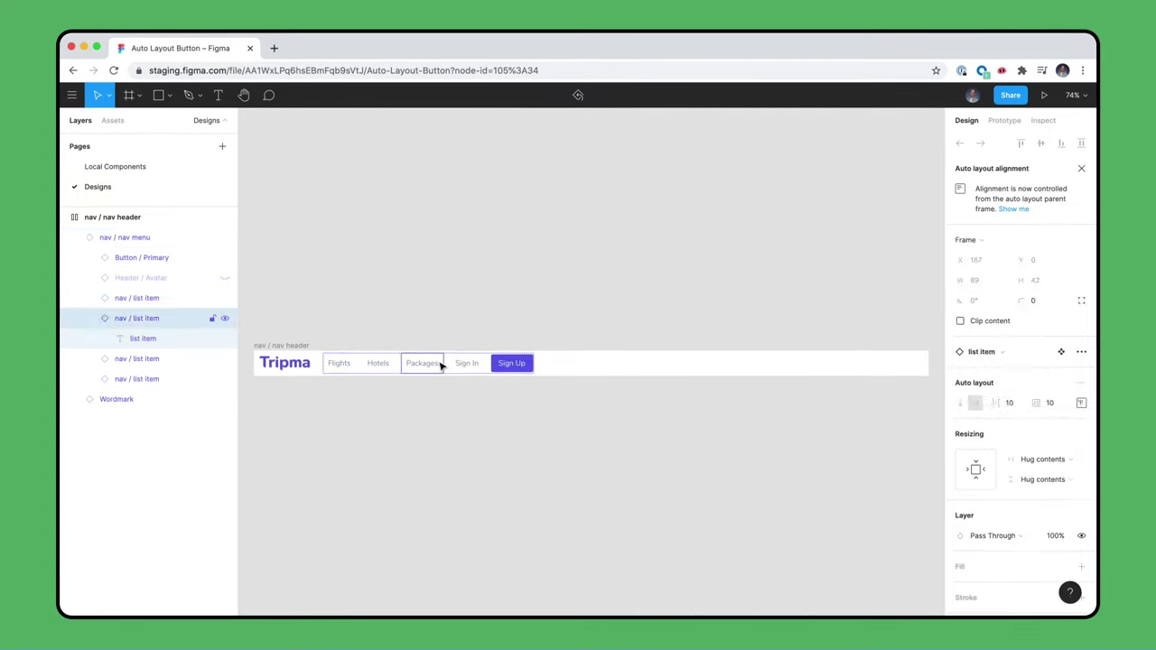
pyautogui.doubleClick(439, 365)
pyautogui.doubleClick(439, 366)
pyautogui.write('Bundles')
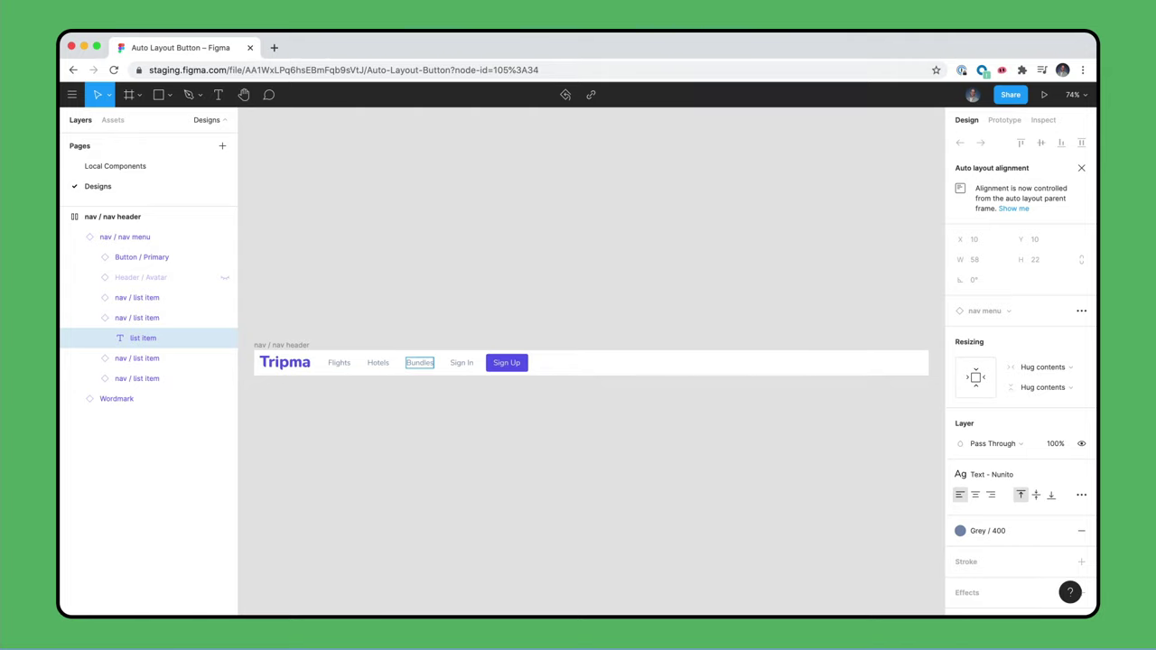
pyautogui.click(413, 320)
pyautogui.hotkey('ctrl', 'z')
pyautogui.hotkey('ctrl', 'z')
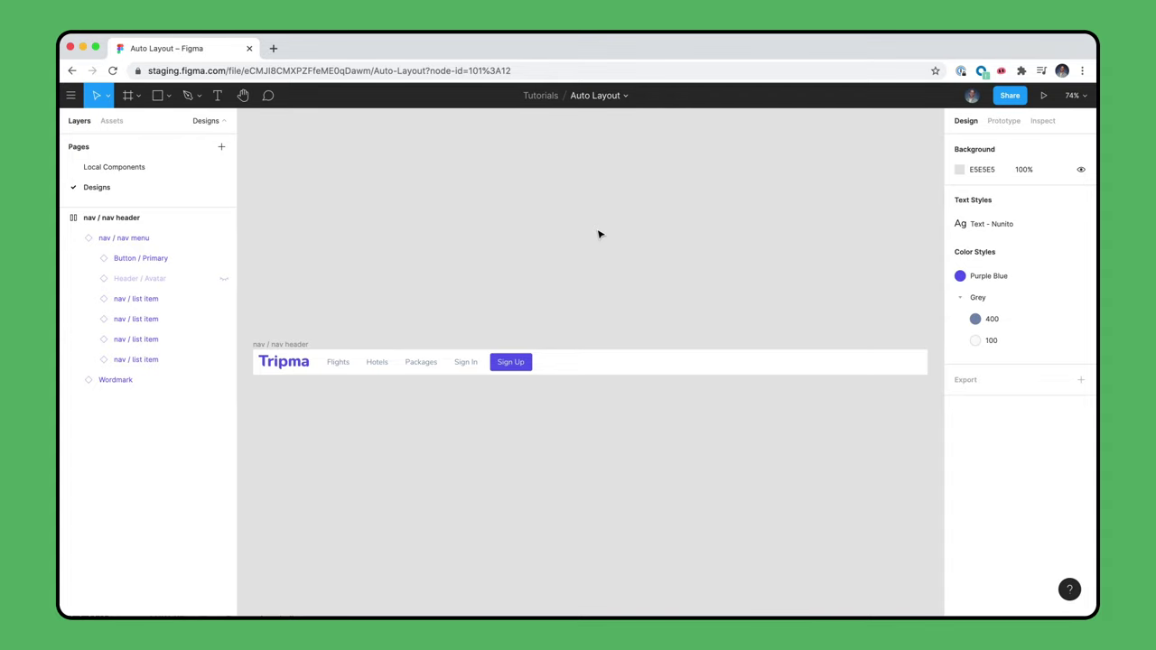
# Spread the nav header's wordmark and menu apart with Space between spacing
pyautogui.click(300, 344)
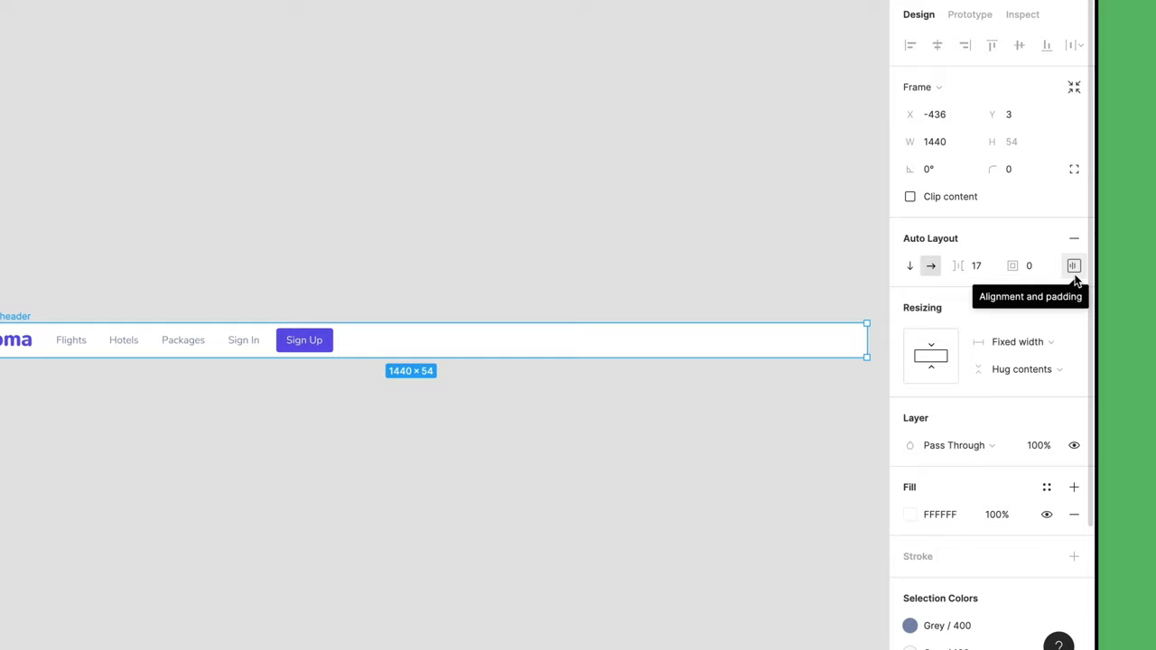
pyautogui.click(1075, 278)
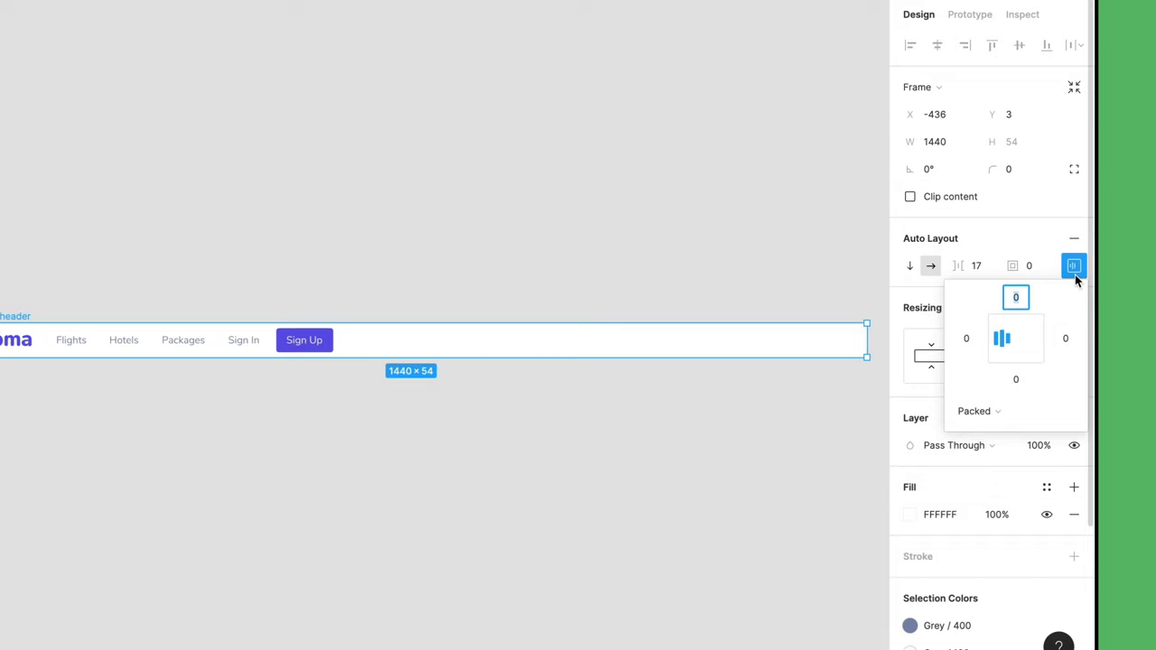
pyautogui.click(1016, 413)
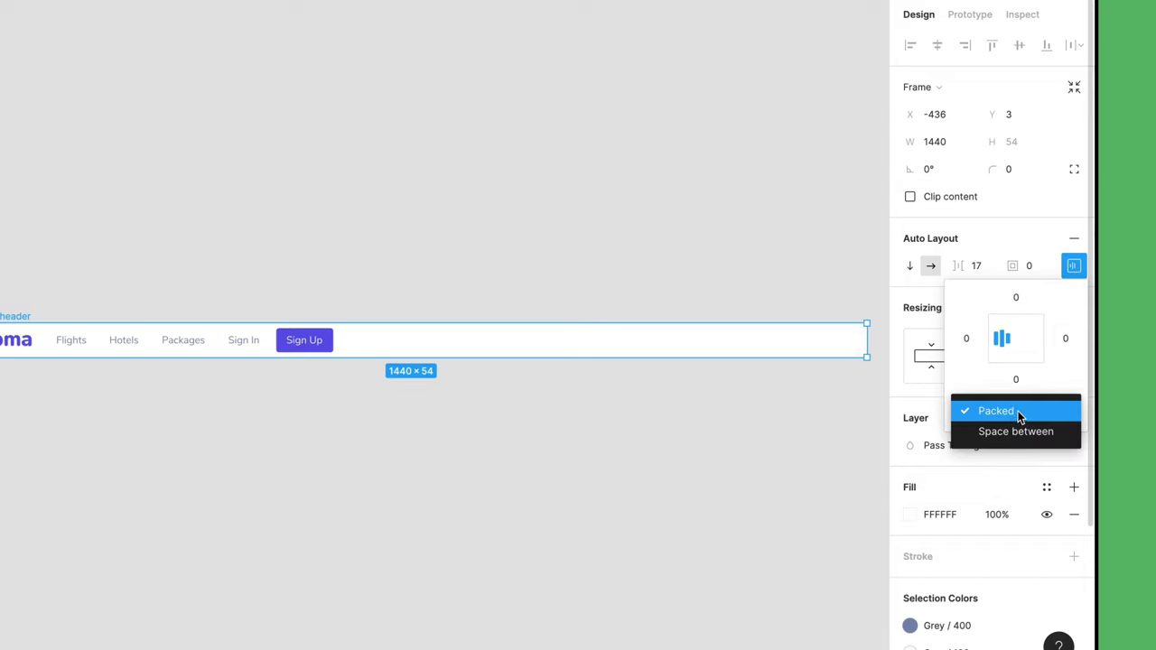
pyautogui.click(1064, 434)
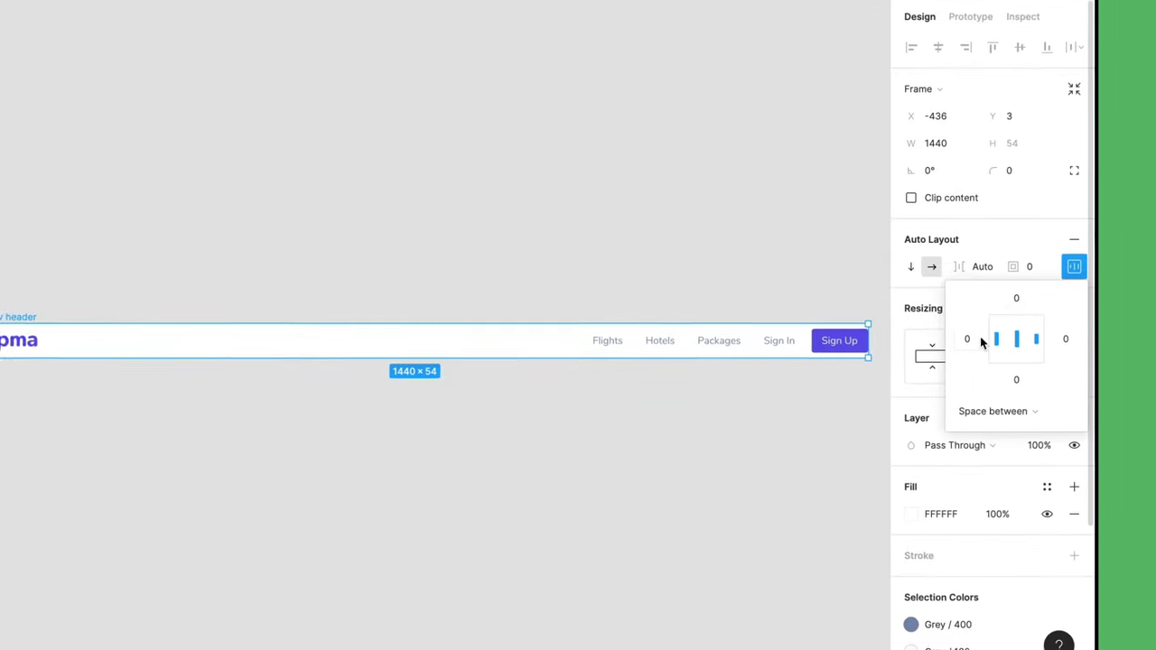
# Give the nav header 24 left and right padding and 8 top and bottom padding
pyautogui.click(1000, 360)
pyautogui.write('24')
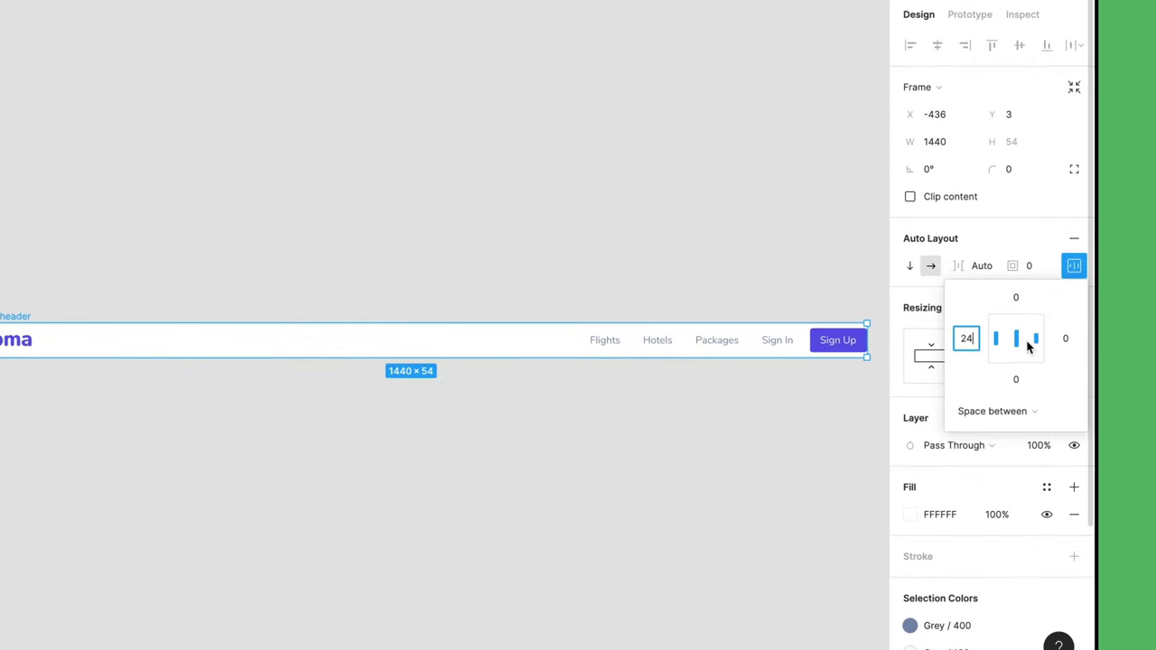
pyautogui.click(1075, 360)
pyautogui.write('24')
pyautogui.click(1019, 298)
pyautogui.write('8')
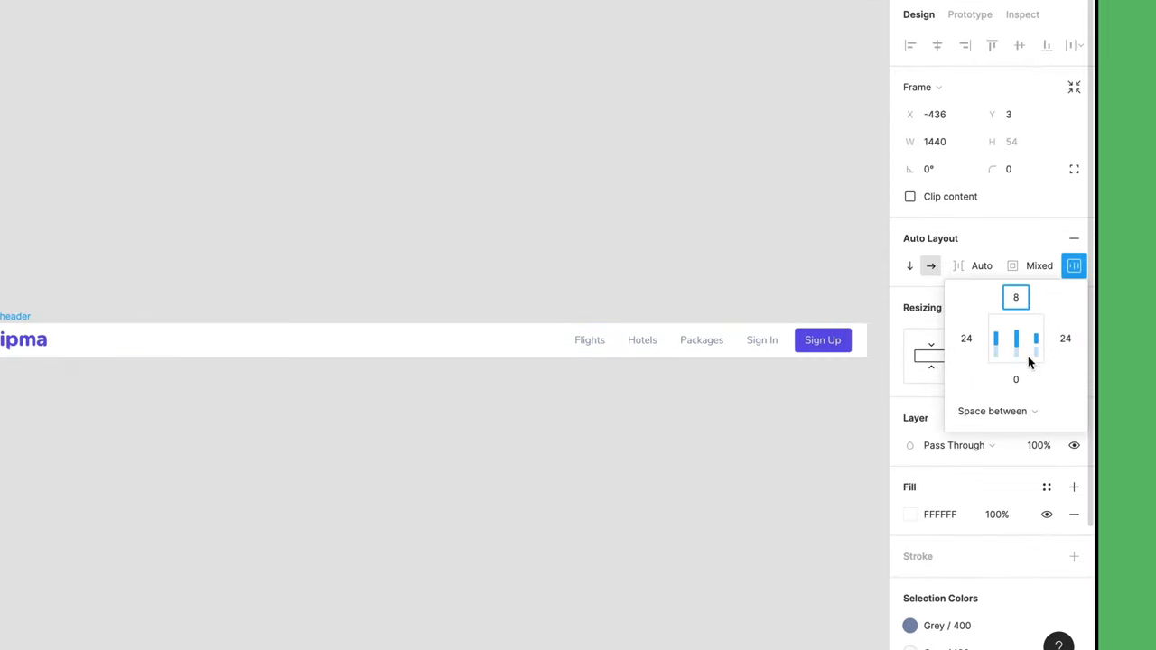
pyautogui.click(1024, 381)
pyautogui.write('8')
pyautogui.press('Return')
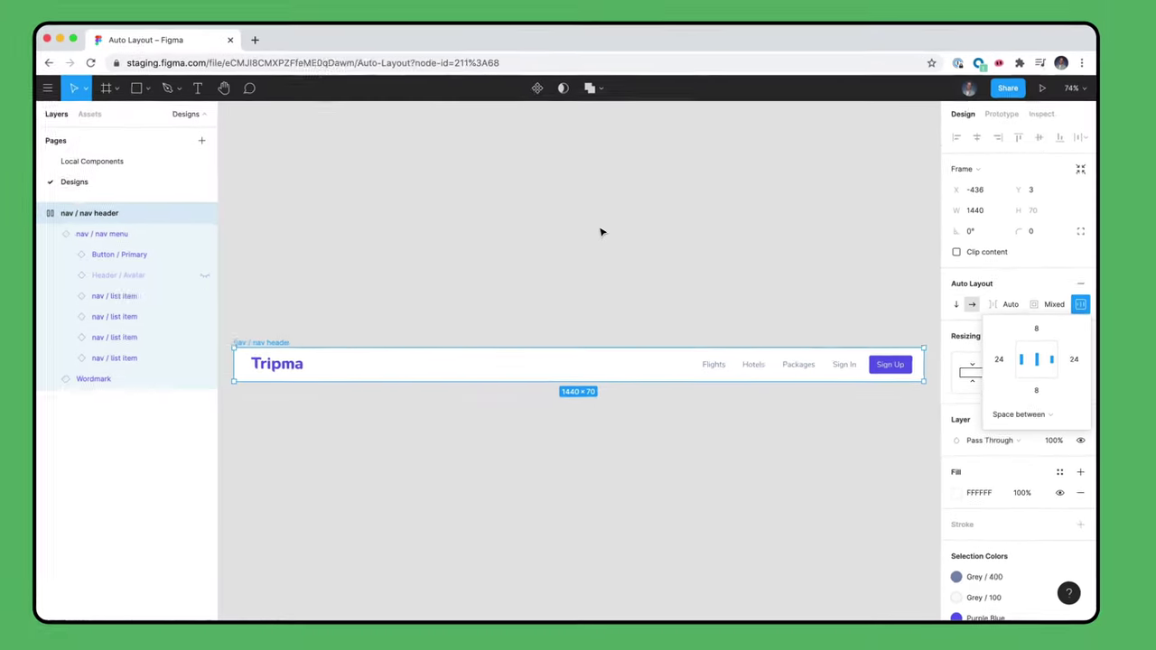
pyautogui.click(417, 156)
# Make nav / nav header a component and move it to the Local Components page
pyautogui.click(307, 340)
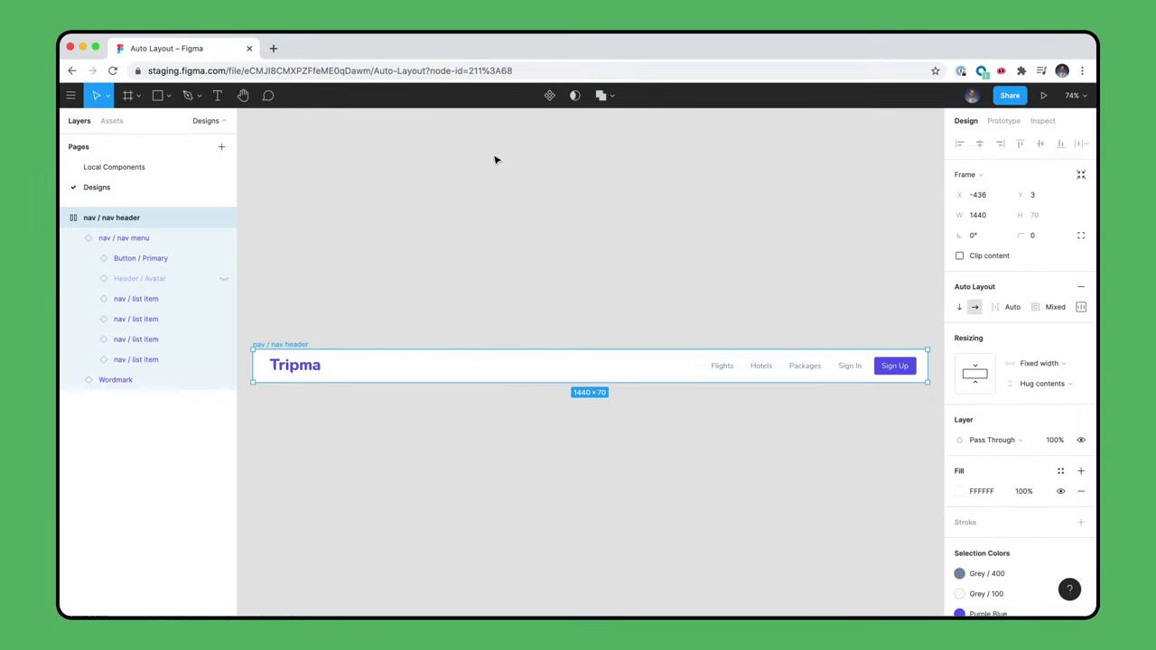
pyautogui.click(550, 95)
pyautogui.rightClick(303, 345)
pyautogui.moveTo(329, 273)
pyautogui.click(533, 279)
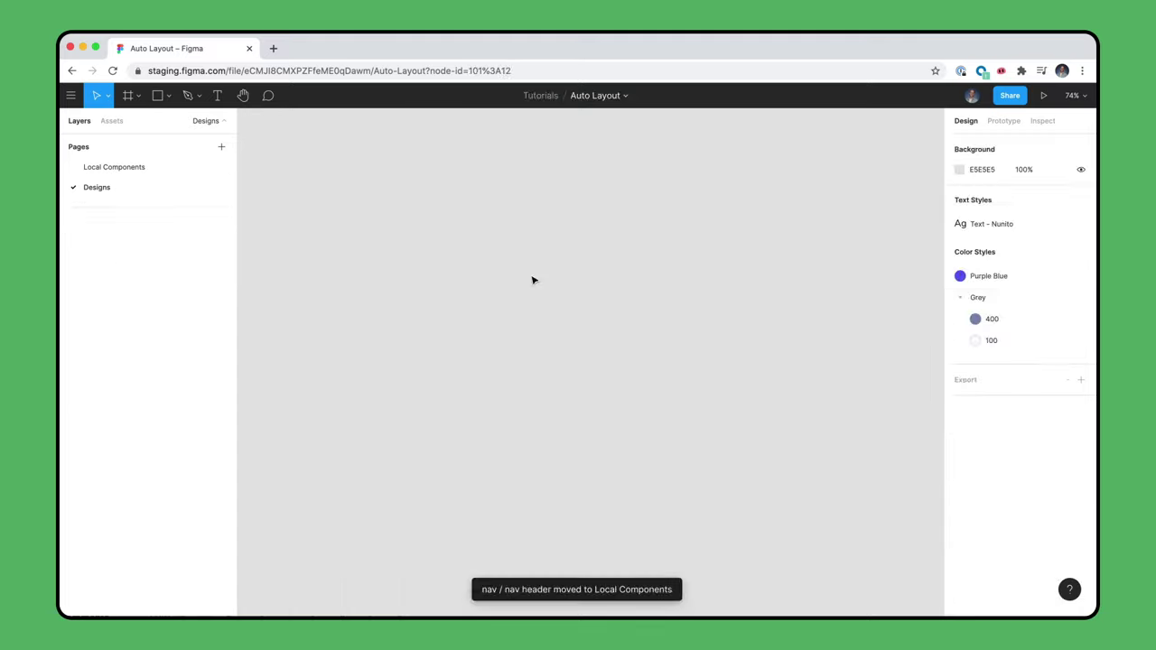
pyautogui.hotkey('shift', '2')
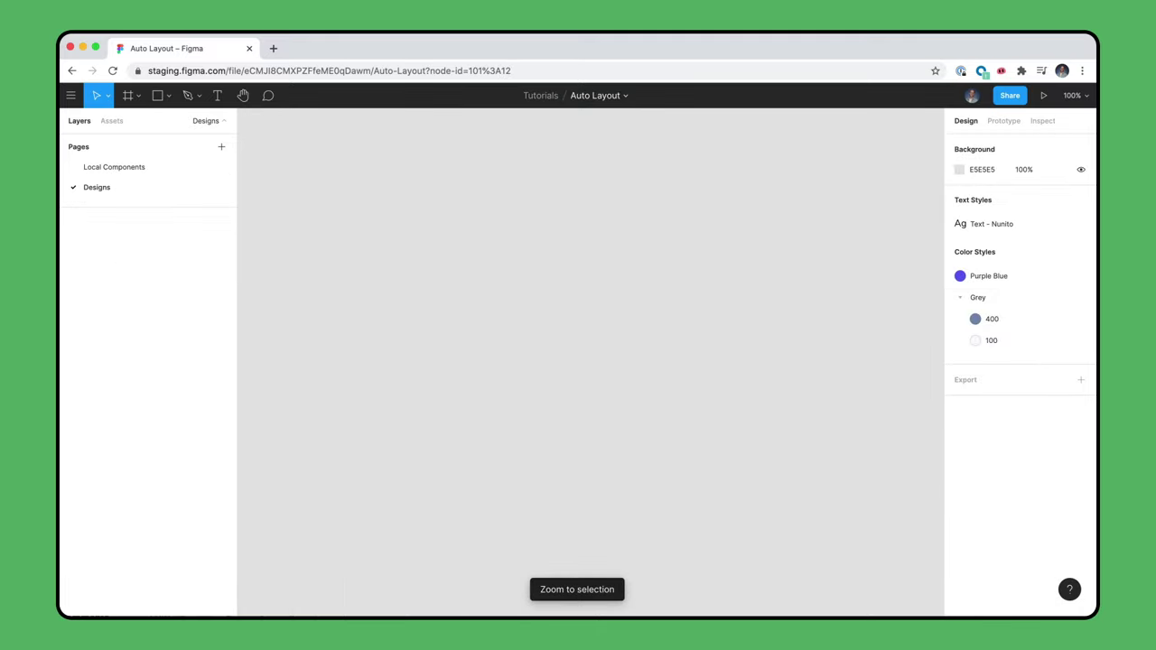
# Create a MacBook Pro frame and place a nav header instance aligned to its top
pyautogui.press('f')
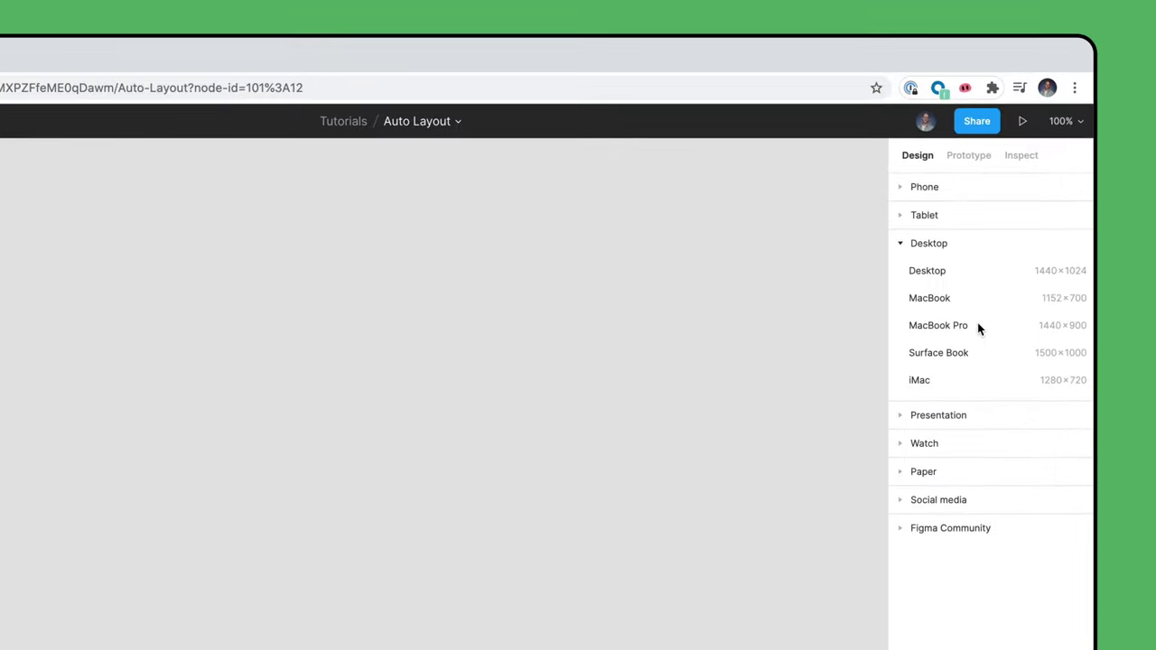
pyautogui.click(976, 323)
pyautogui.click(583, 124)
pyautogui.hotkey('alt', '2')
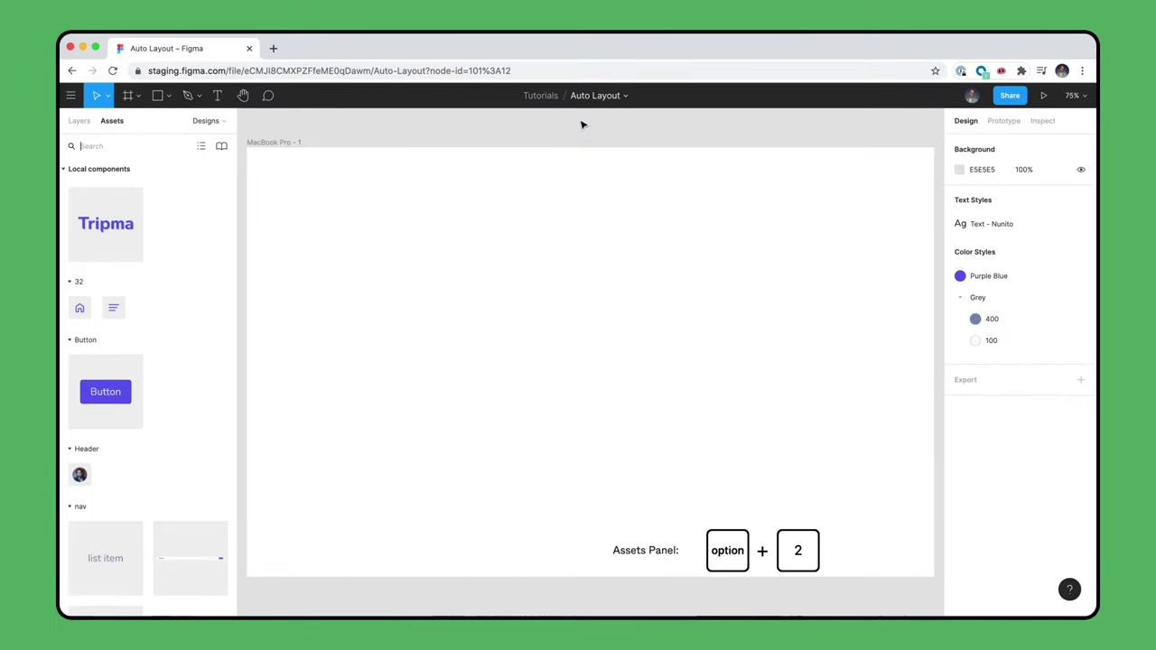
pyautogui.moveTo(190, 558); pyautogui.dragTo(590, 322)
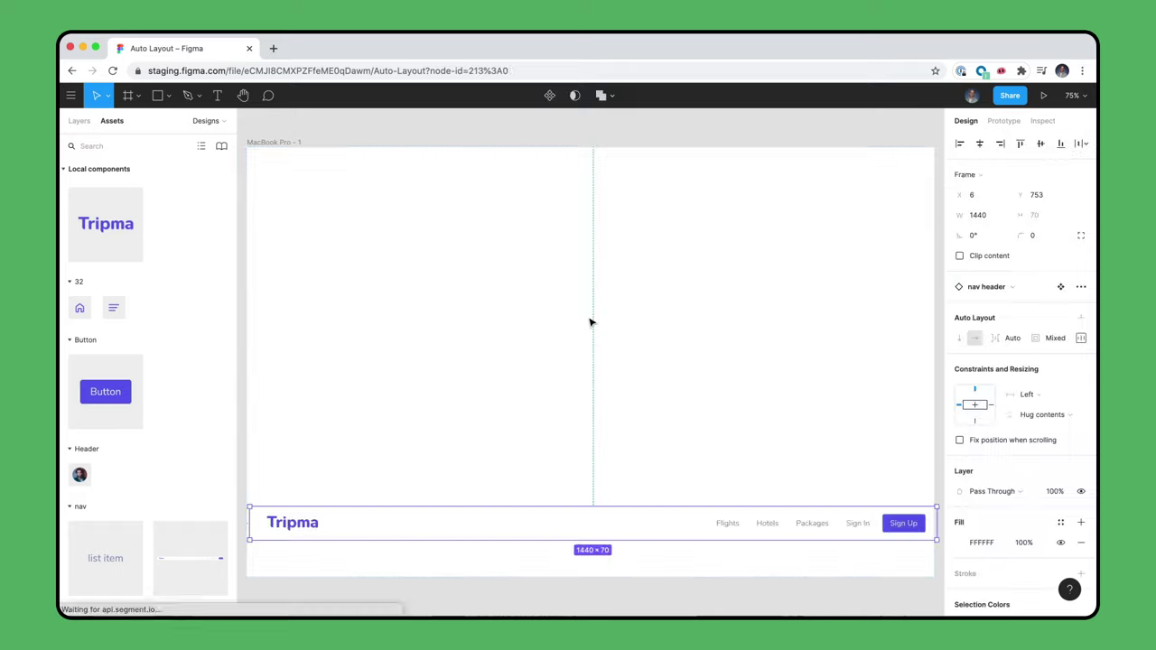
pyautogui.hotkey('alt', '1')
pyautogui.click(629, 135)
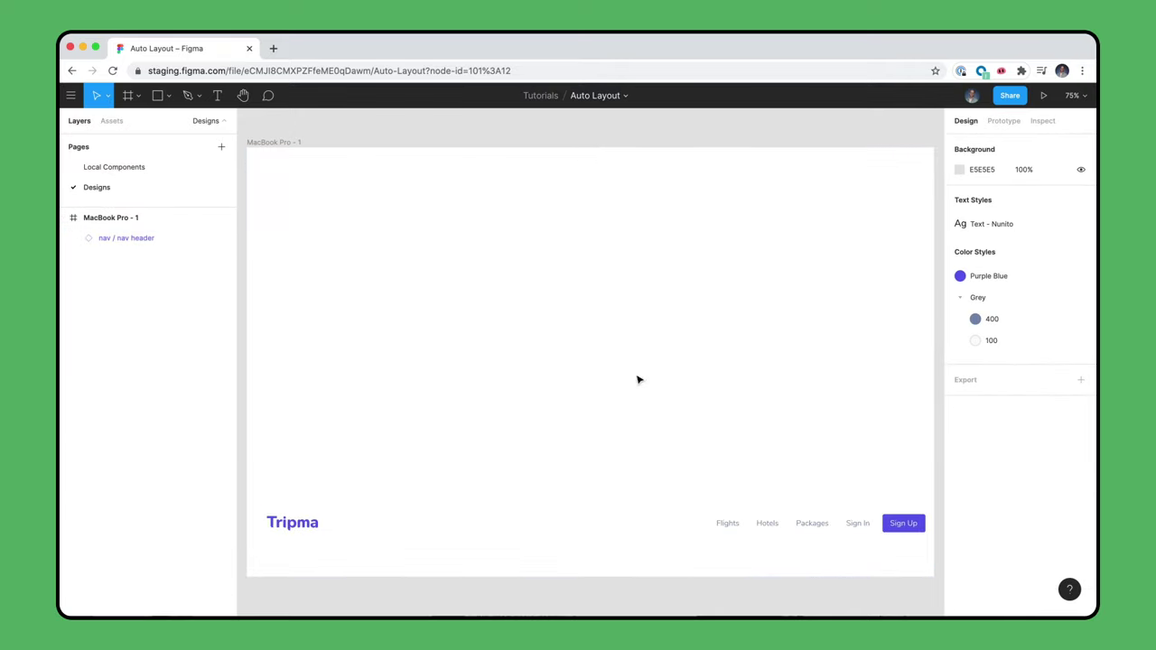
pyautogui.click(663, 530)
pyautogui.click(1020, 143)
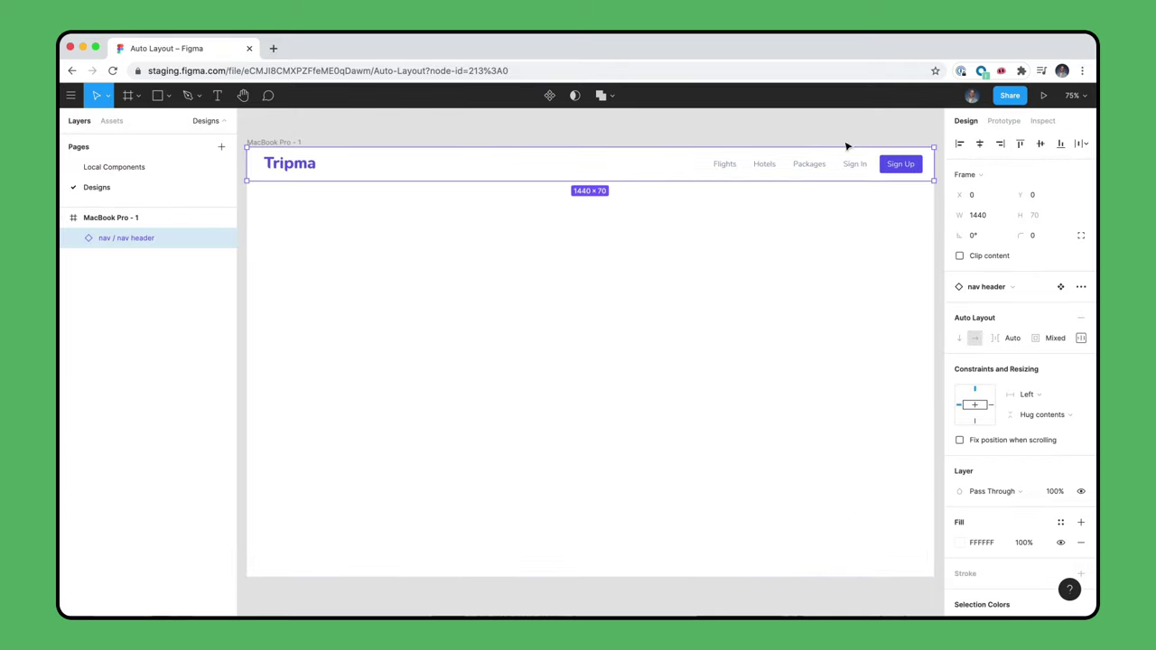
pyautogui.click(585, 124)
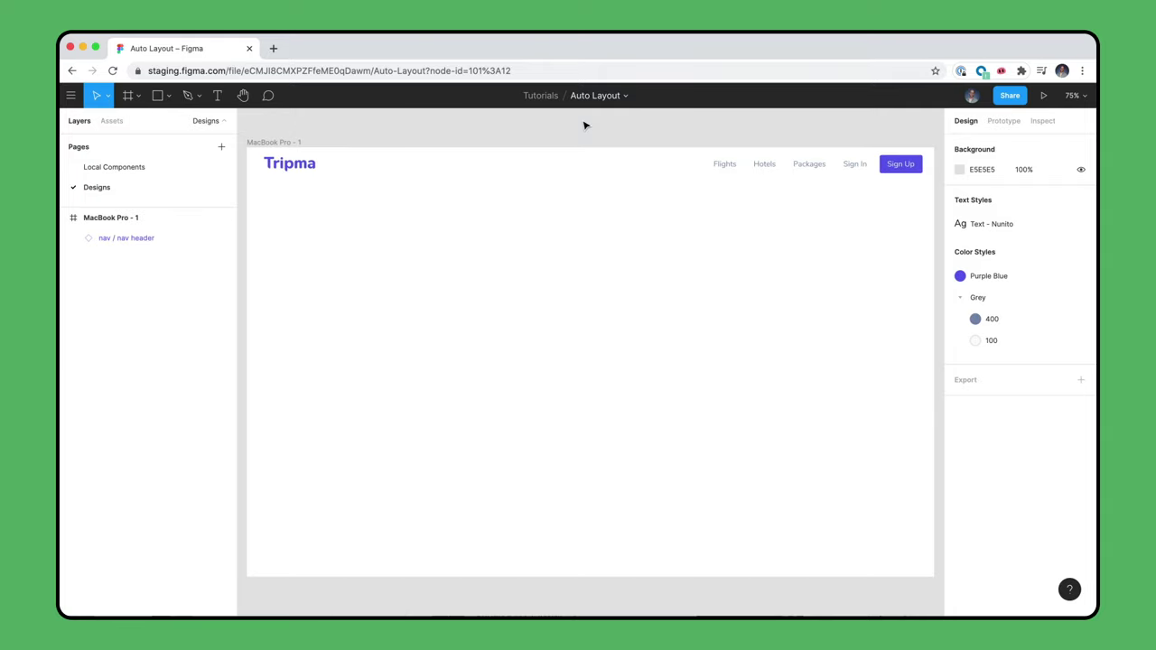
# Test-resize the MacBook Pro - 1 frame, then undo the resize
pyautogui.click(307, 143)
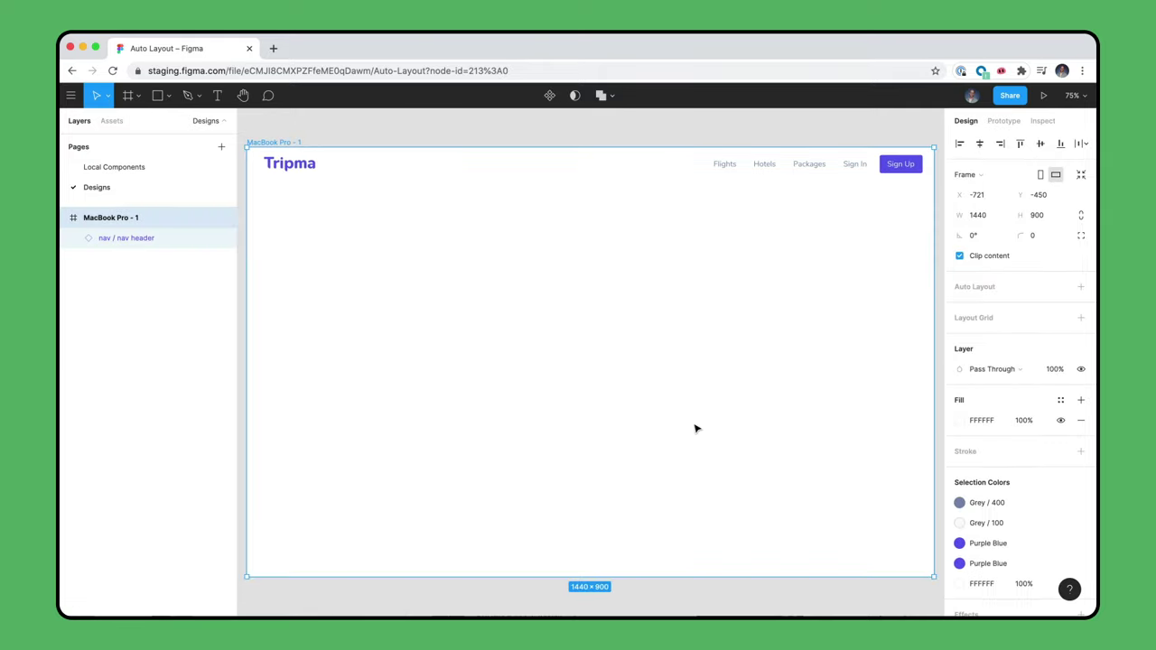
pyautogui.moveTo(934, 577); pyautogui.dragTo(872, 536)
pyautogui.press('super+z')
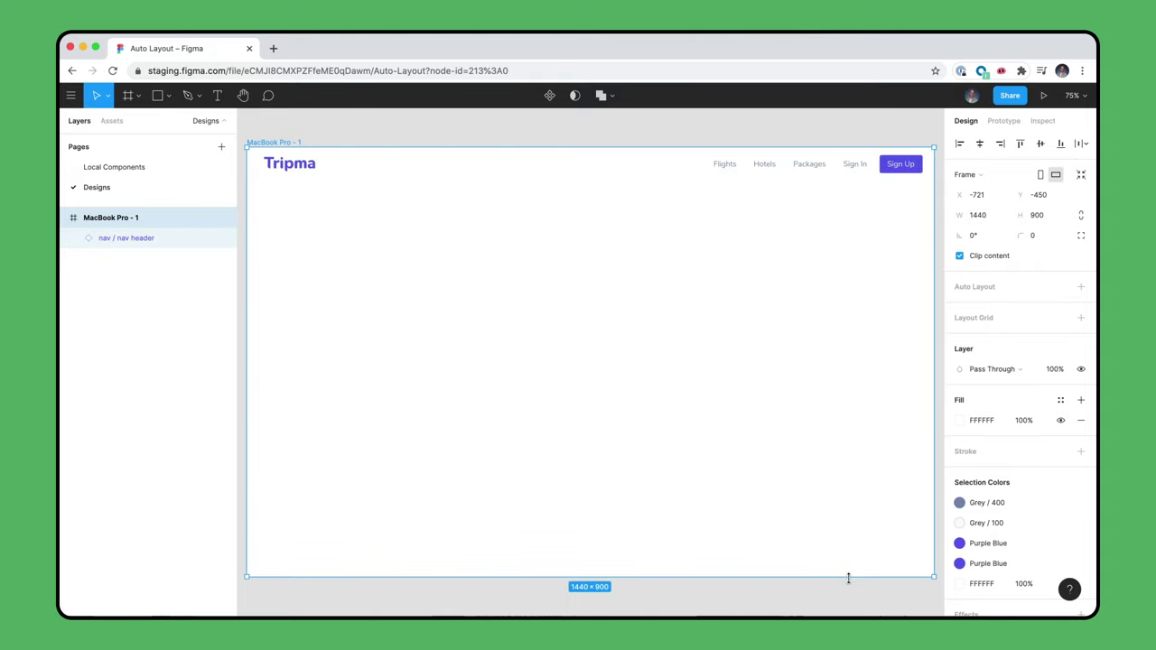
# Set the nav header instance's horizontal constraint to Left and right
pyautogui.click(569, 125)
pyautogui.click(573, 165)
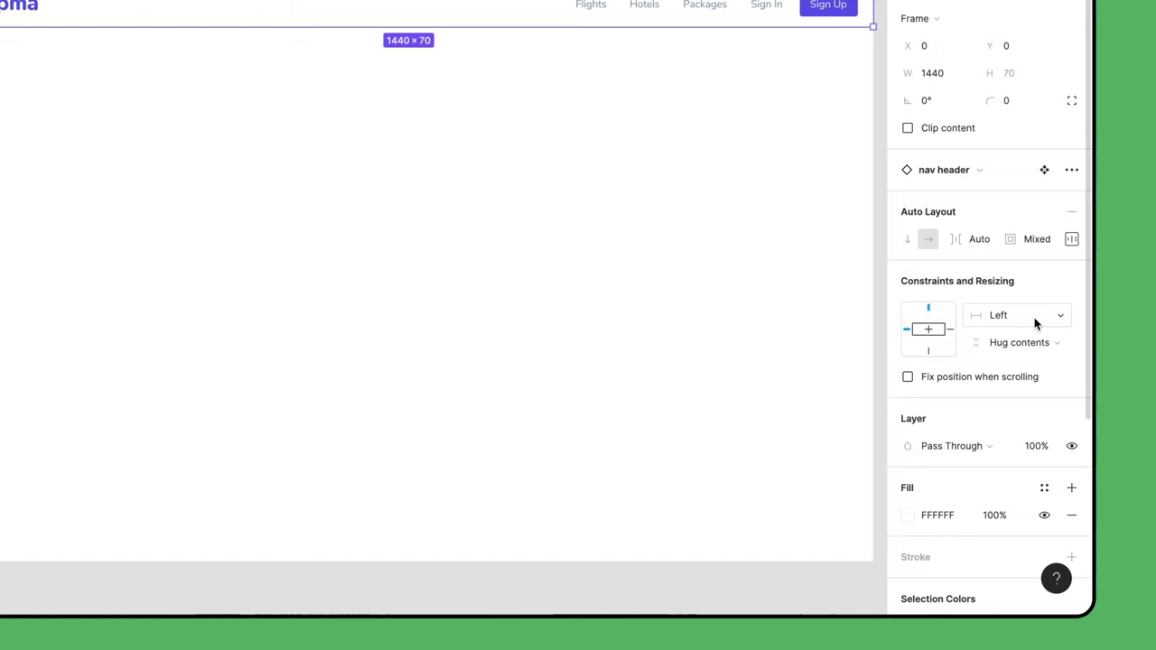
pyautogui.click(1036, 324)
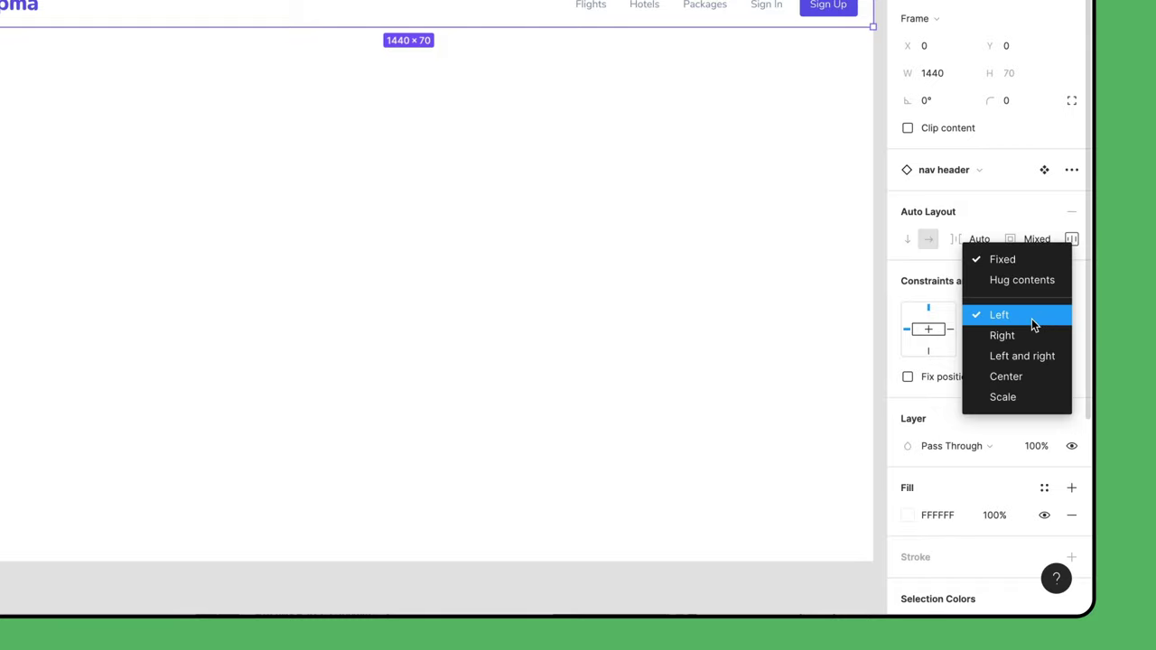
pyautogui.click(1064, 360)
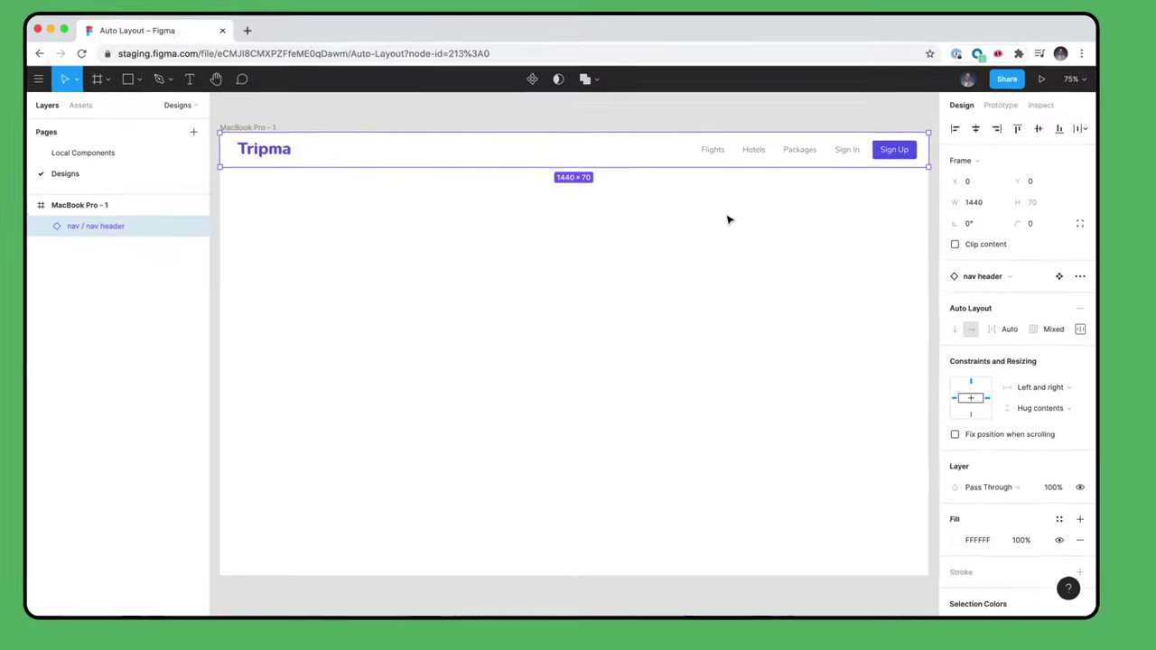
# Narrow the MacBook Pro - 1 frame to check the header stretches, then undo
pyautogui.click(606, 121)
pyautogui.click(300, 143)
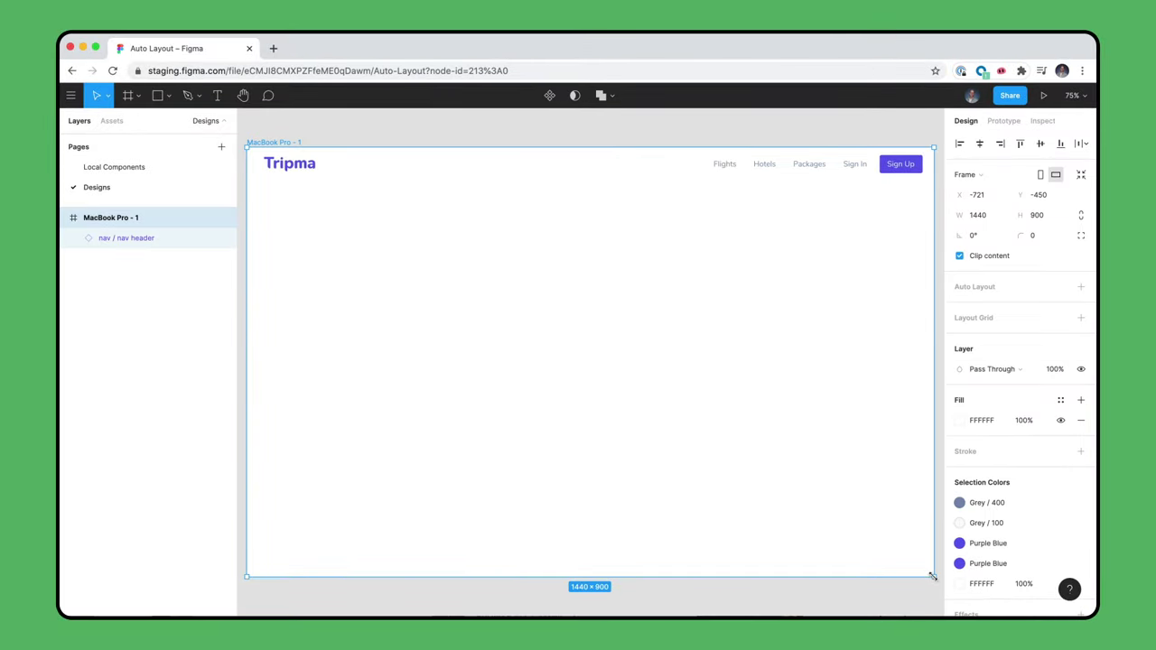
pyautogui.moveTo(934, 576); pyautogui.dragTo(882, 548)
pyautogui.press('super+z')
pyautogui.click(587, 132)
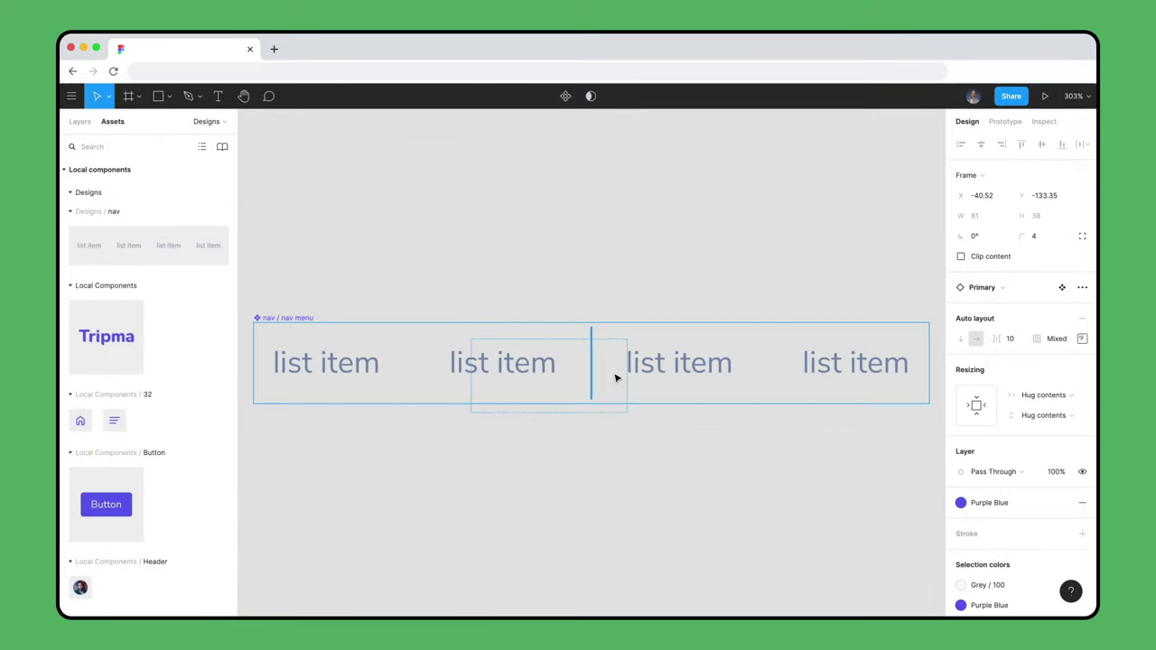
# Insert the Button component among the nav list items and set the row spacing to 16
pyautogui.moveTo(617, 380); pyautogui.dragTo(619, 367)
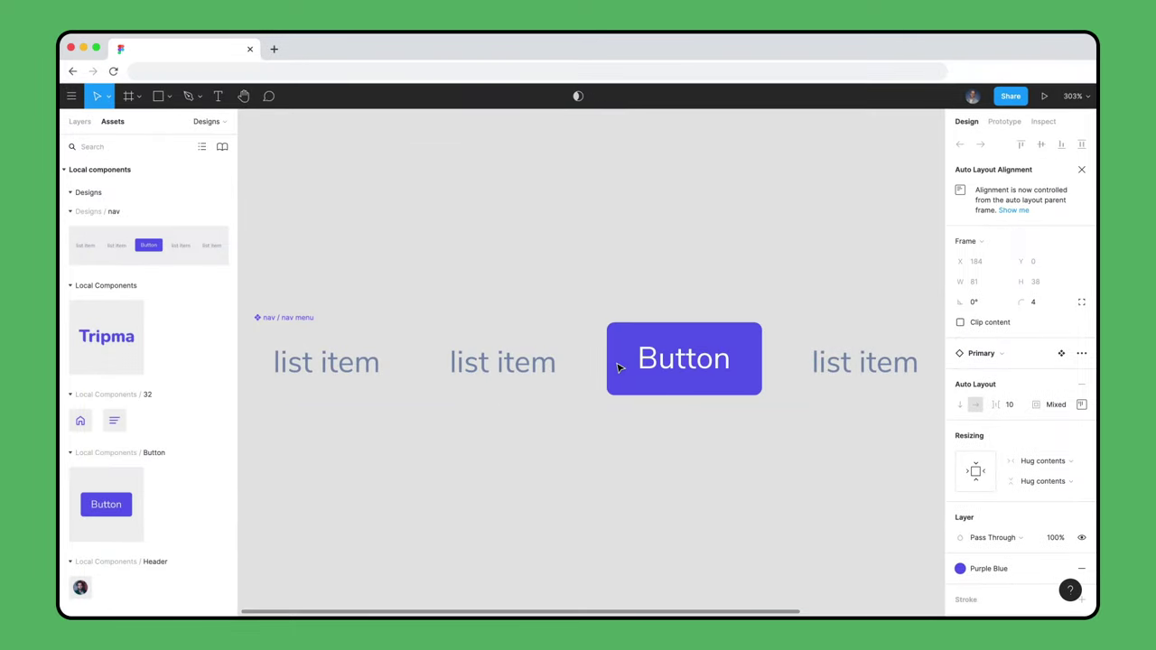
pyautogui.hotkey('alt', '1')
pyautogui.hotkey('shift', '2')
pyautogui.click(657, 217)
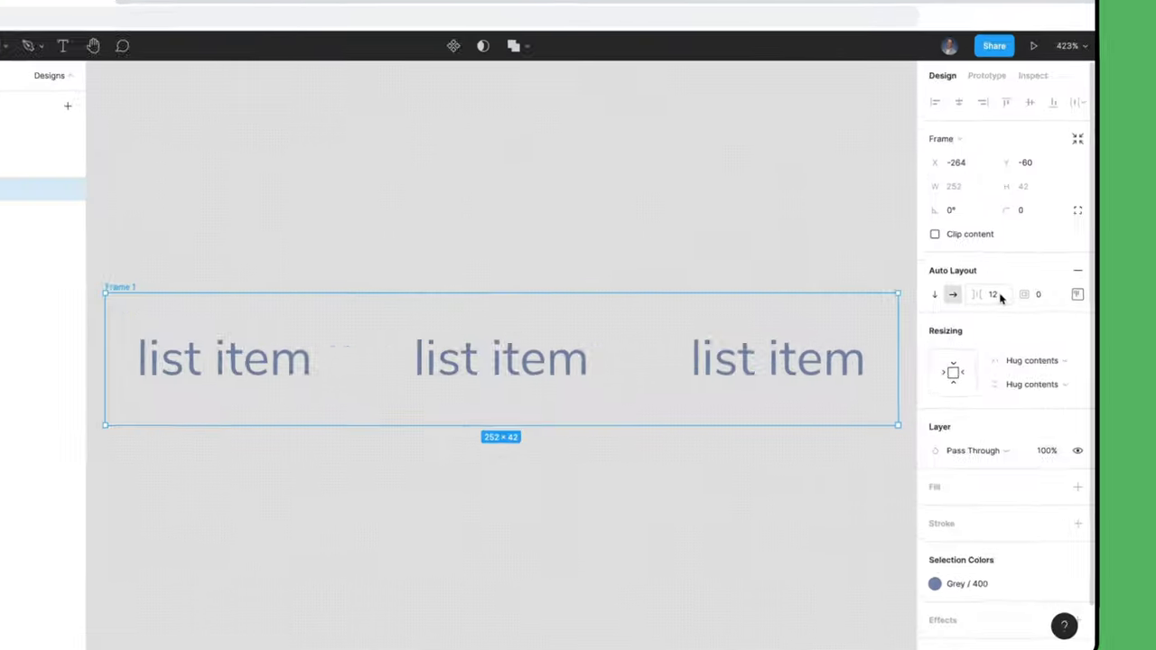
pyautogui.click(986, 284)
pyautogui.write('16')
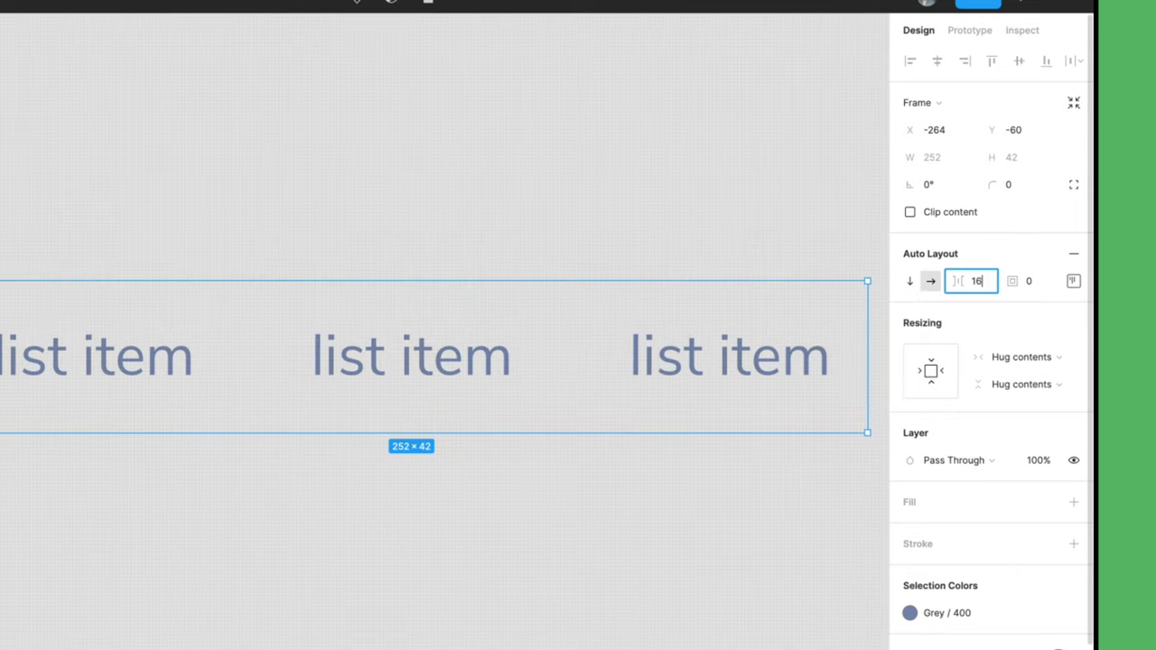
pyautogui.press('Return')
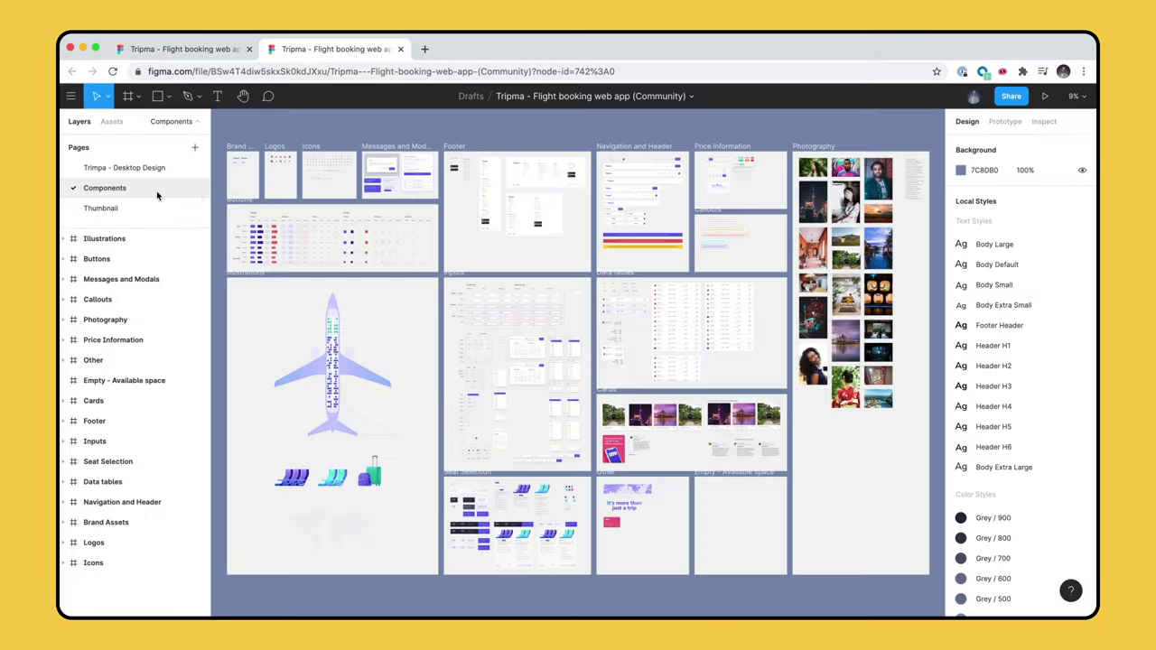
# Zoom to the Buttons frame on the Components page, then clear the selection
pyautogui.click(227, 204)
pyautogui.hotkey('shift', '2')
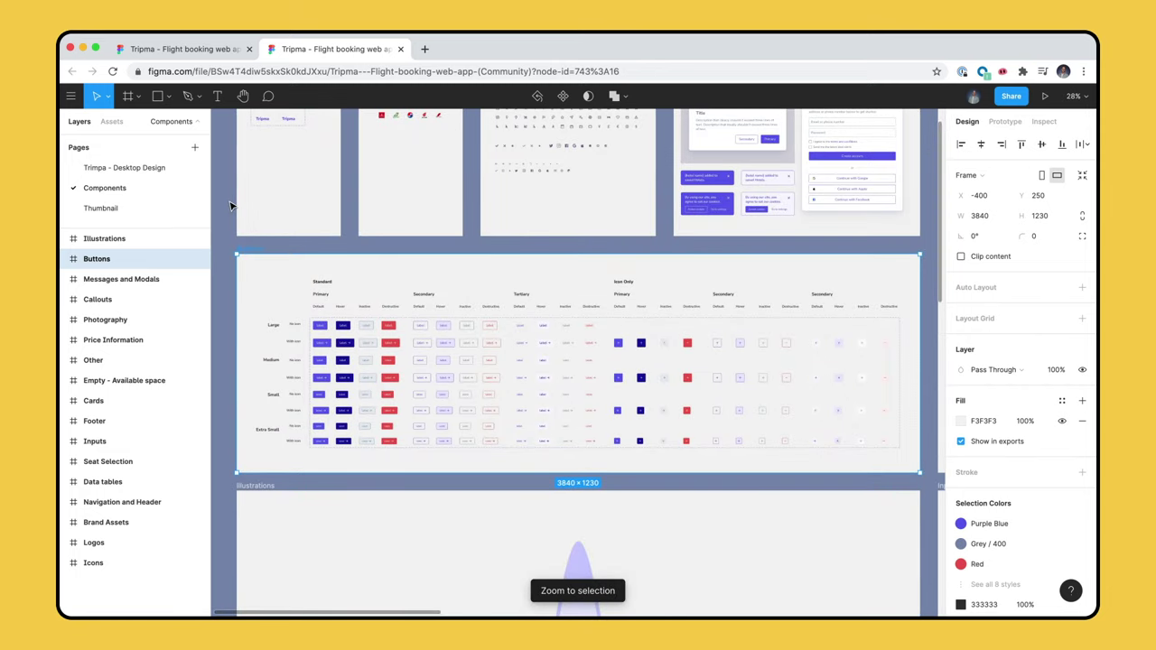
pyautogui.click(581, 249)
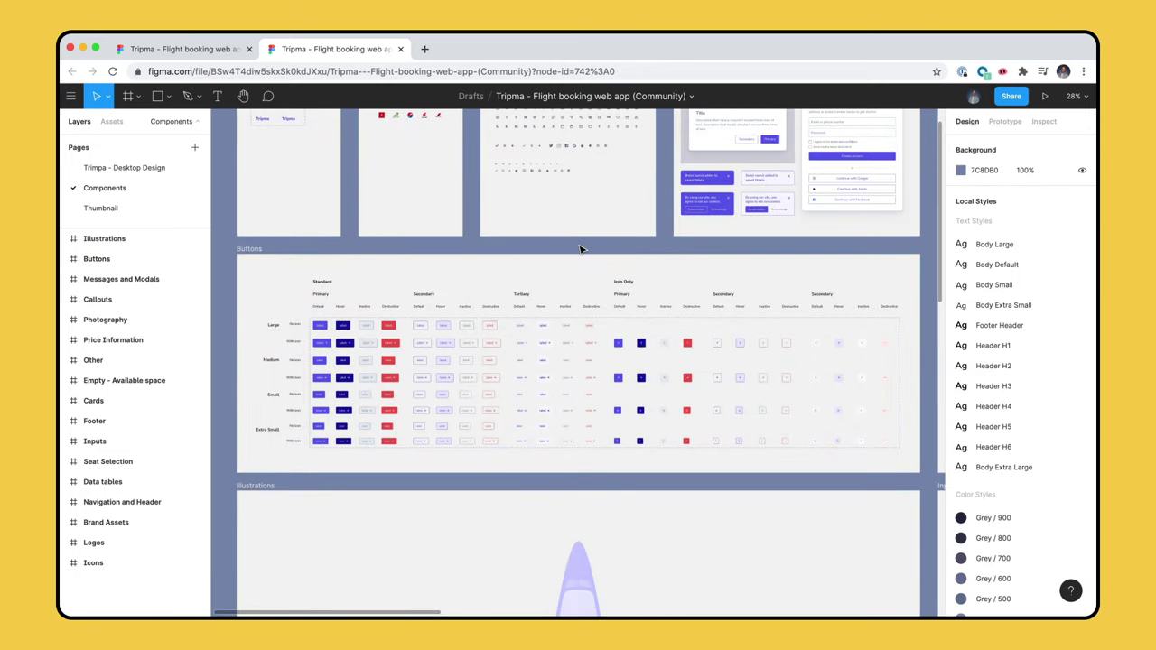